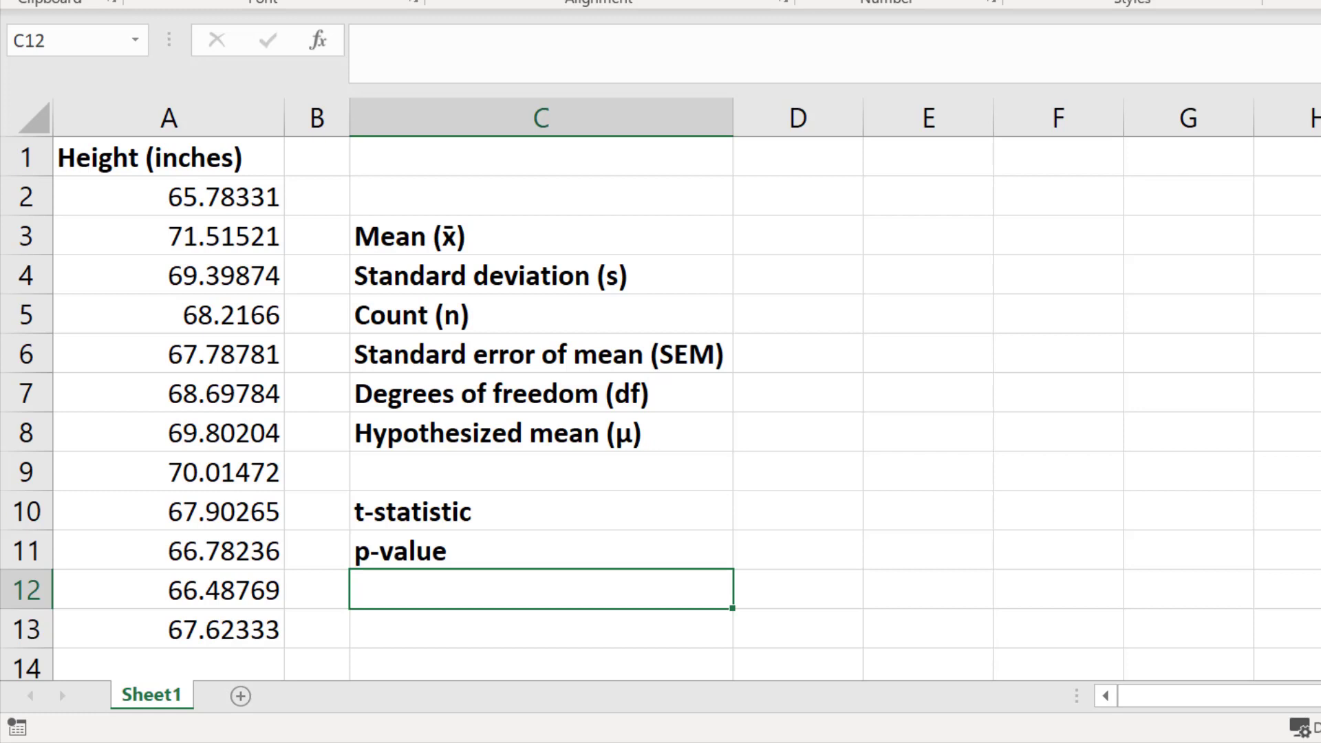
- Review the height values in A2:A13 and the empty result cells beside the labels
click(192, 206)
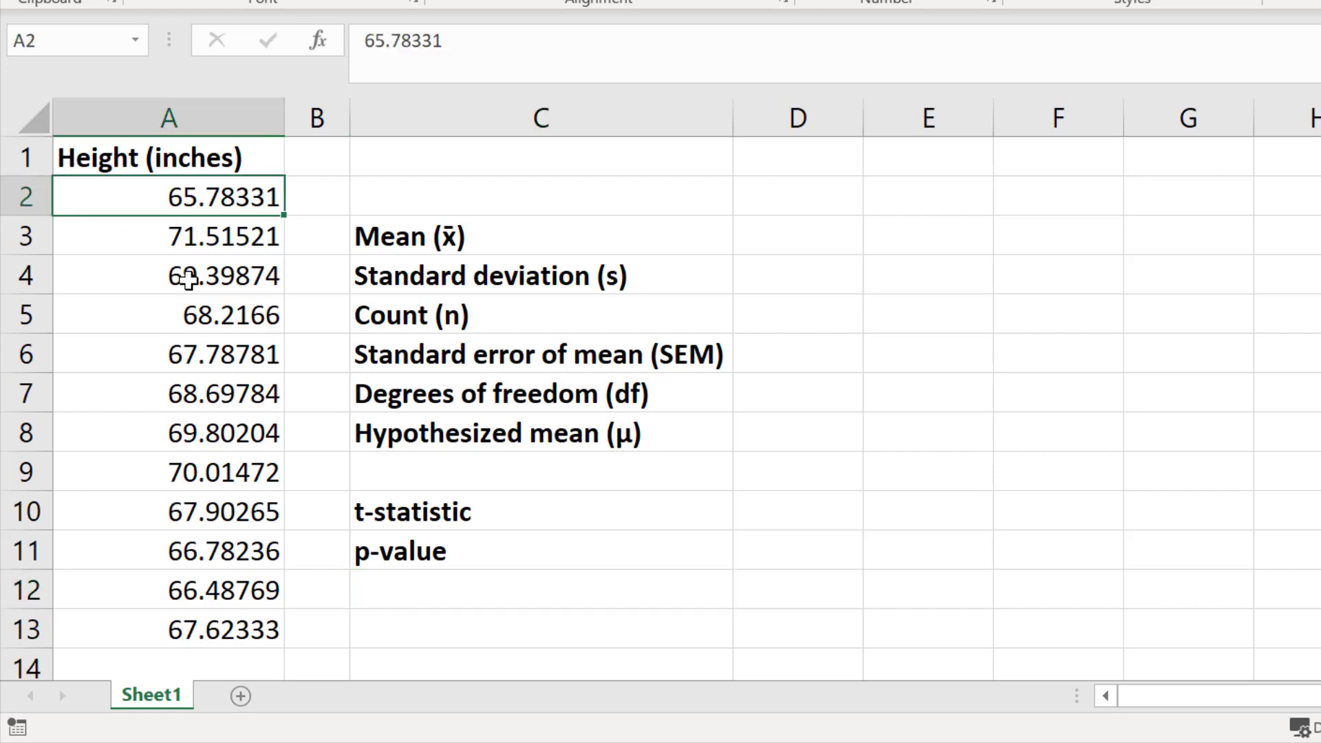
drag(188, 279, 220, 636)
click(910, 217)
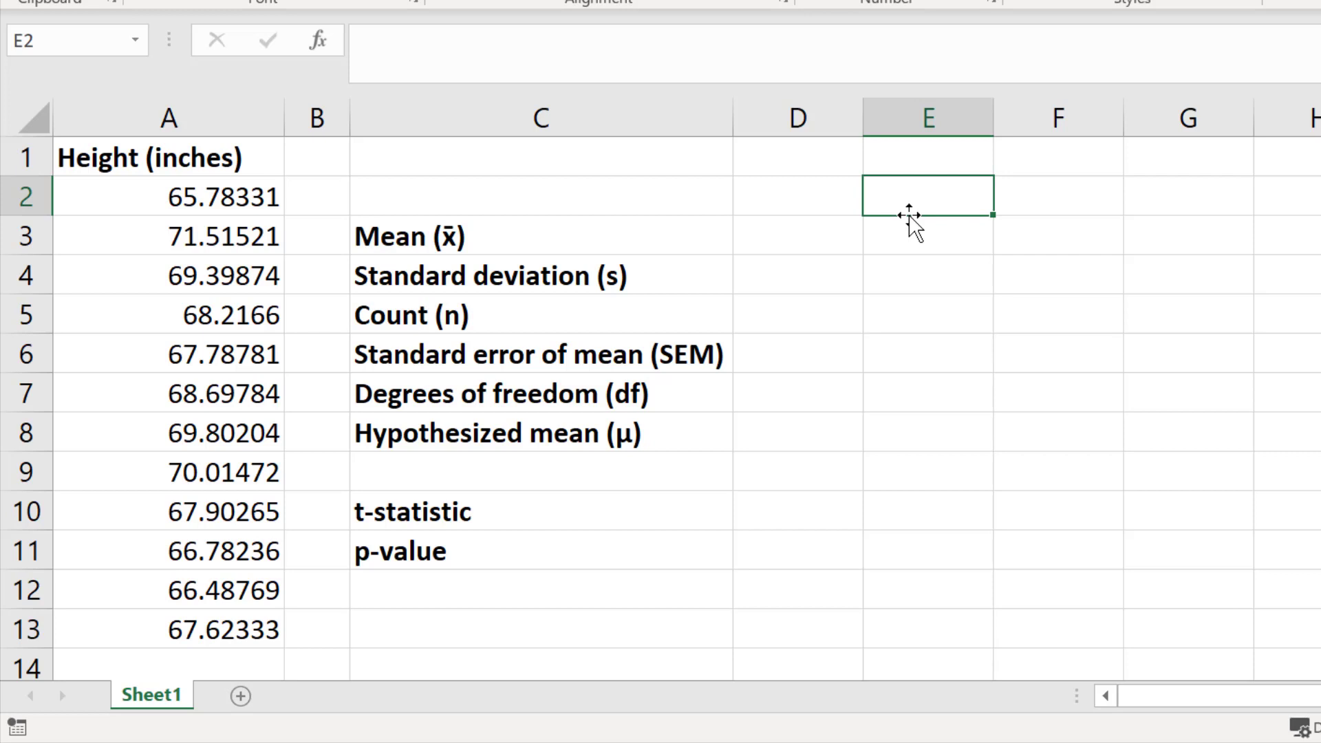
click(842, 360)
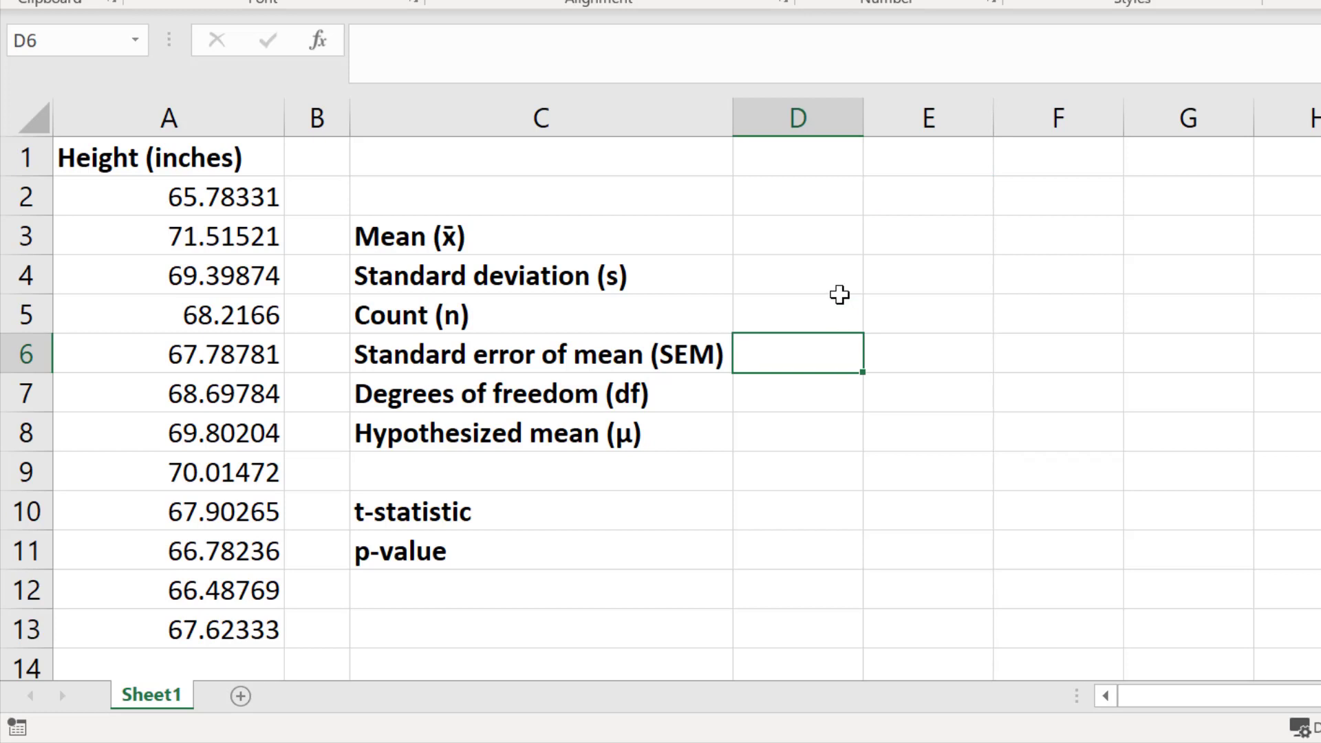
- Enter =AVERAGE(A2:A13) in D3 to get the mean 68.33436, then check the formula
click(818, 251)
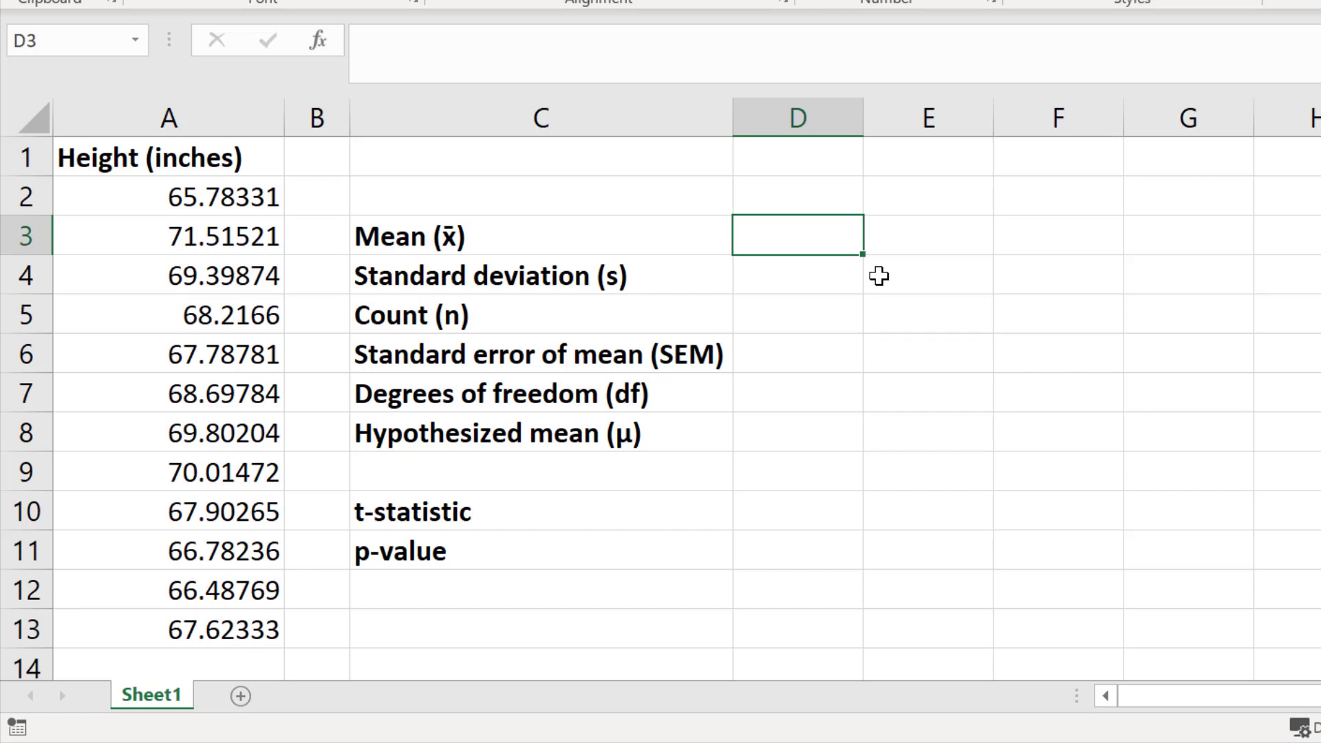
text(=)
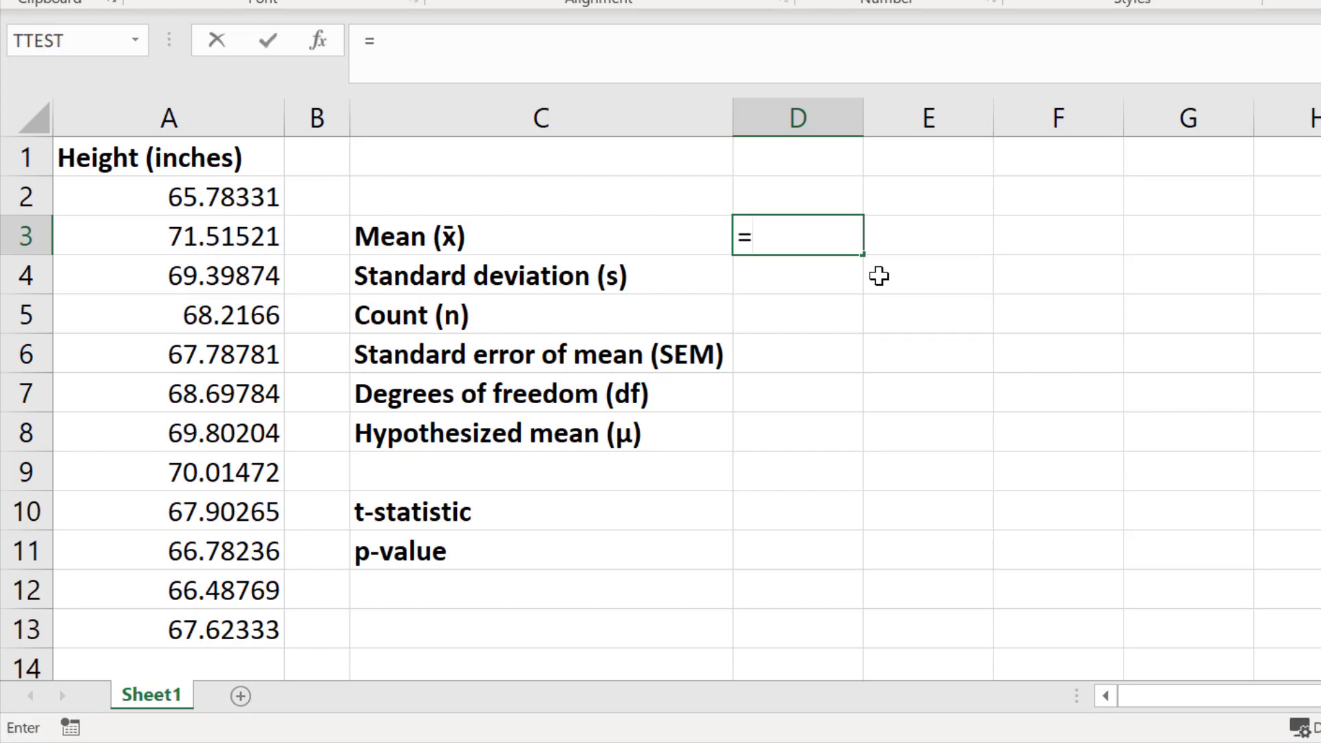
text(AVERAGE()
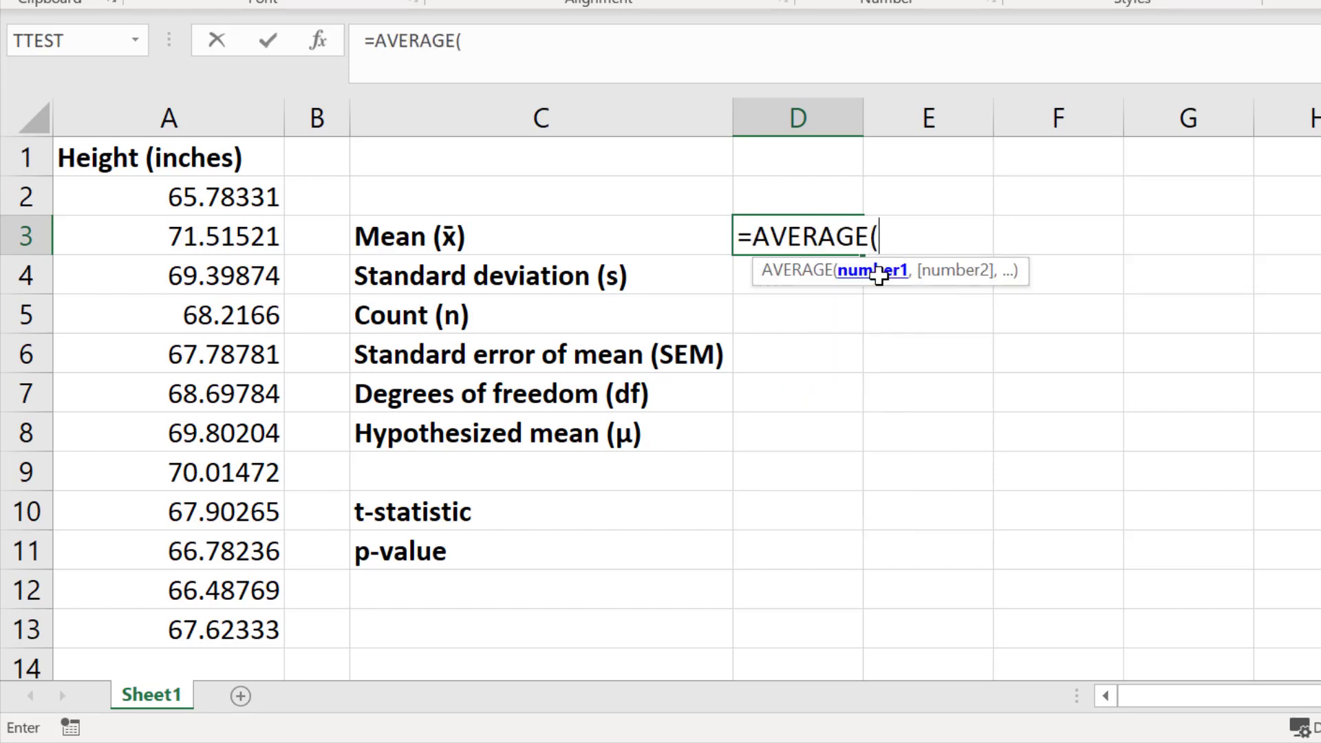
drag(183, 201, 207, 631)
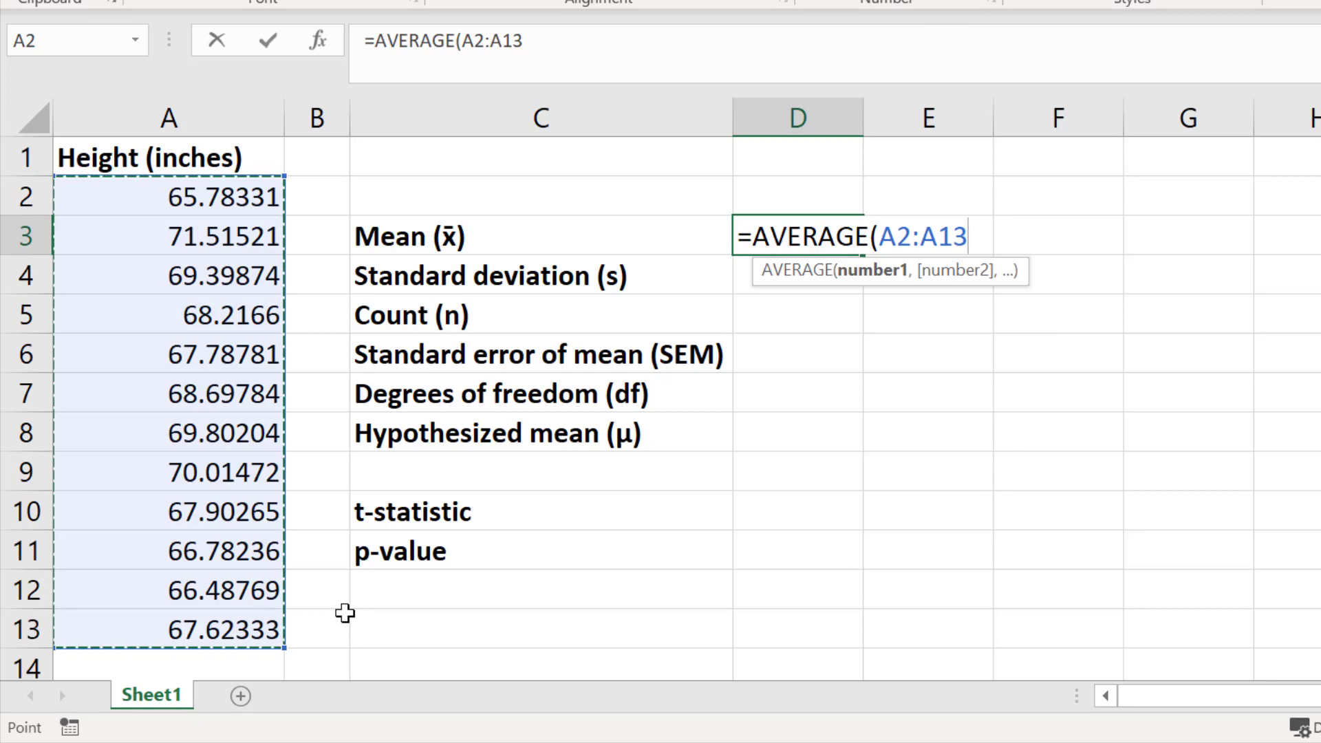
text())
key(Return)
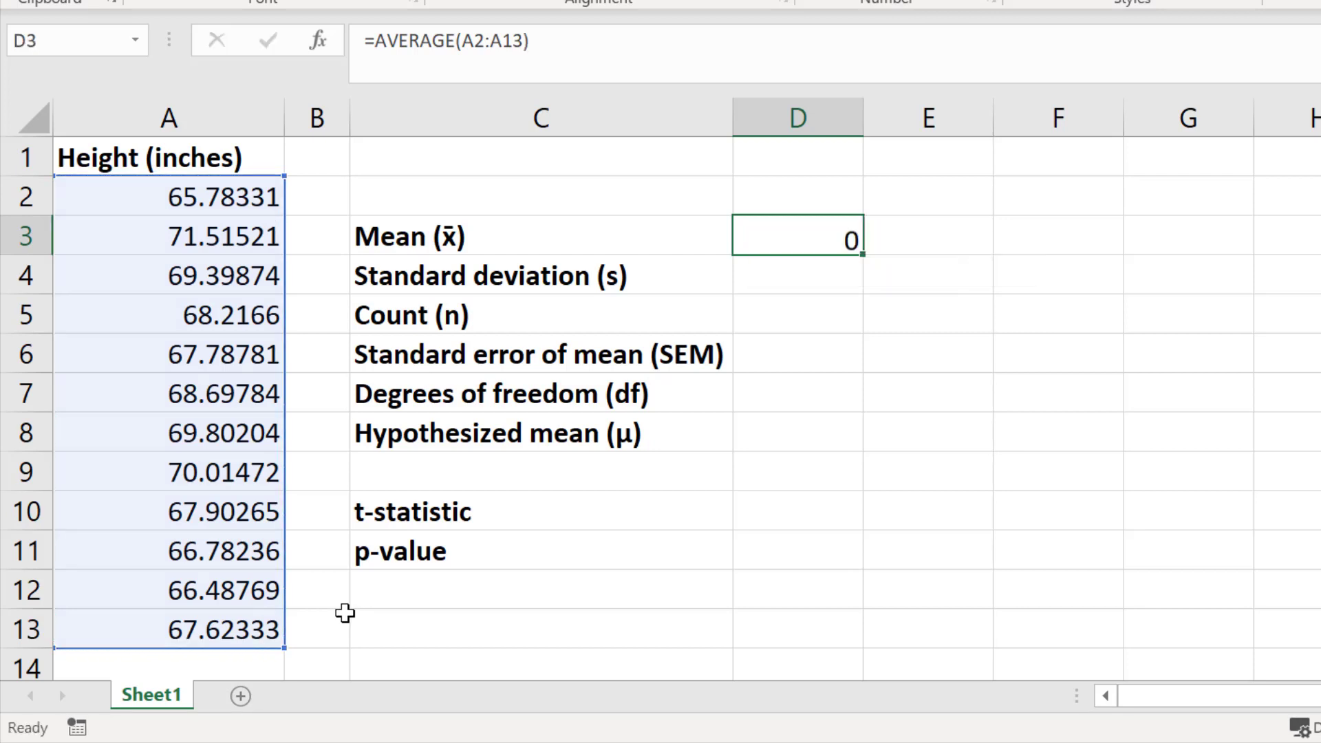
key(Up)
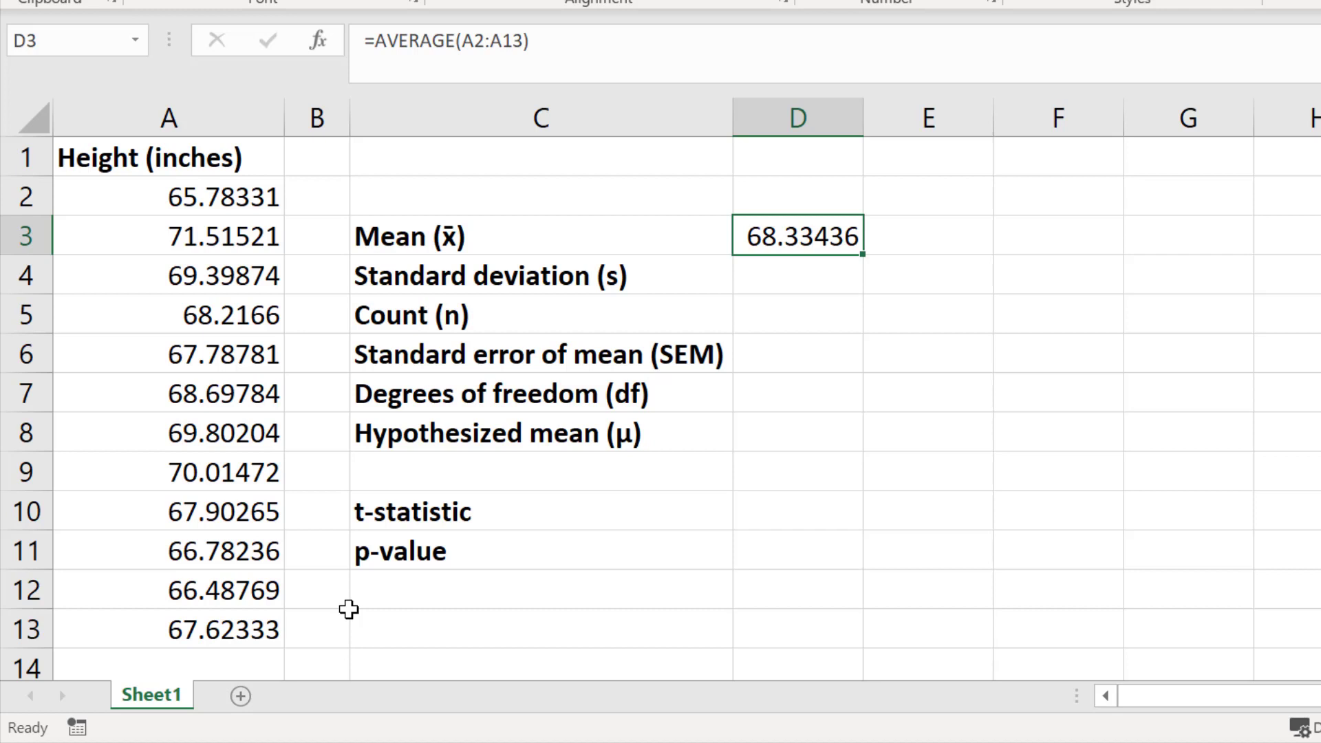
key(Down)
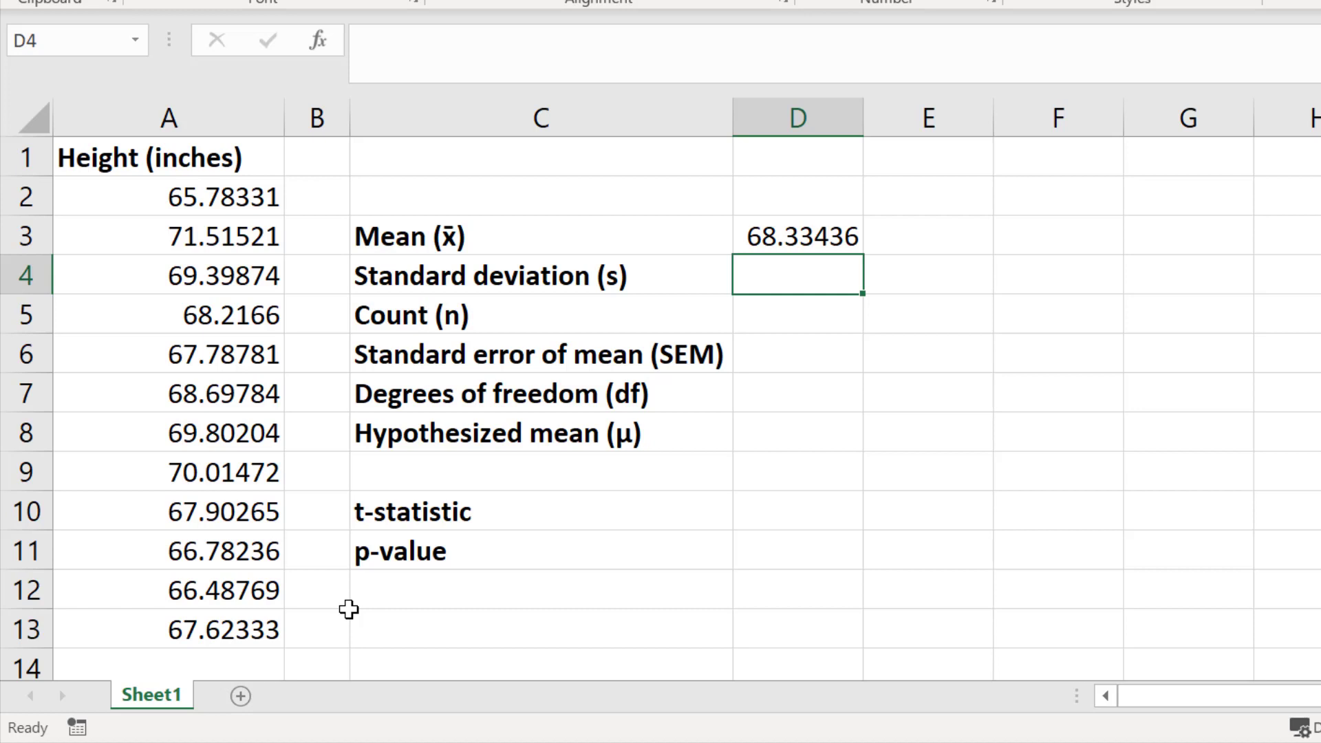
- Enter =STDEV(A2:A13) in D4, giving a standard deviation of 1.642941
text(=S)
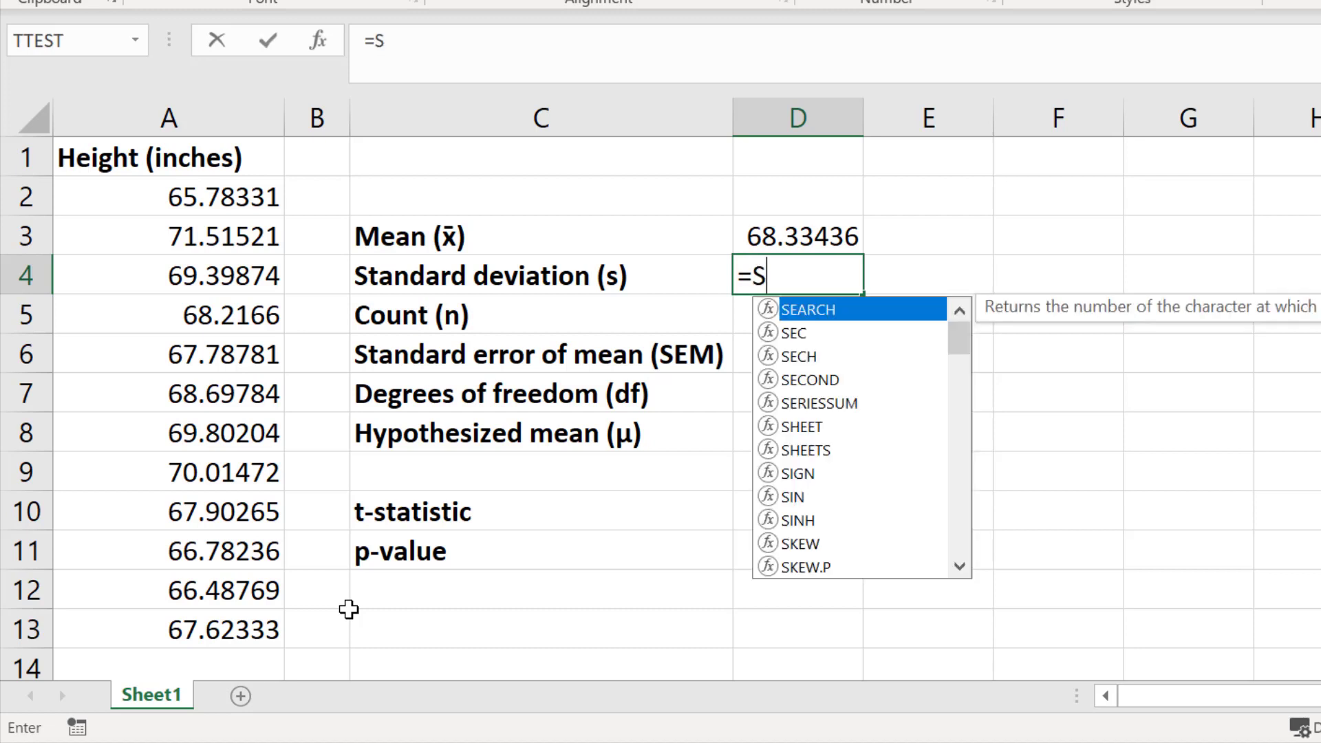
text(TDEV)
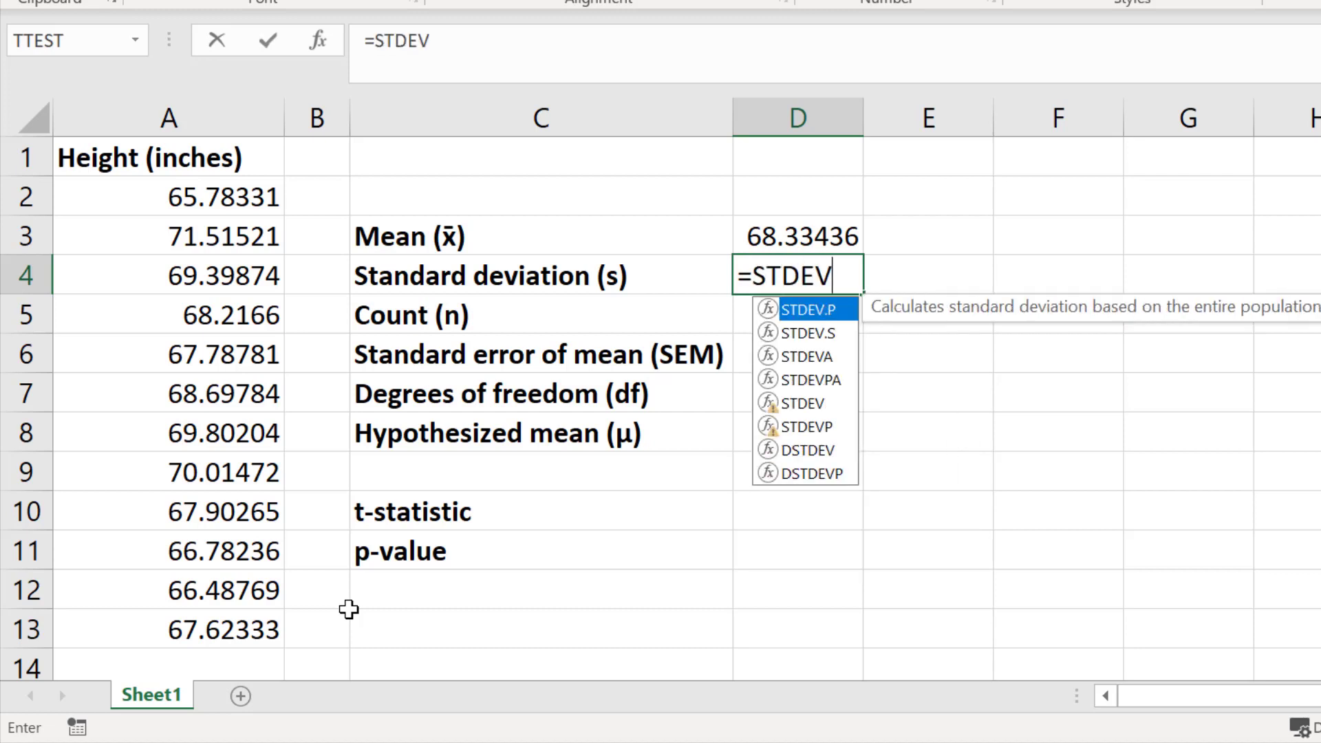
text(()
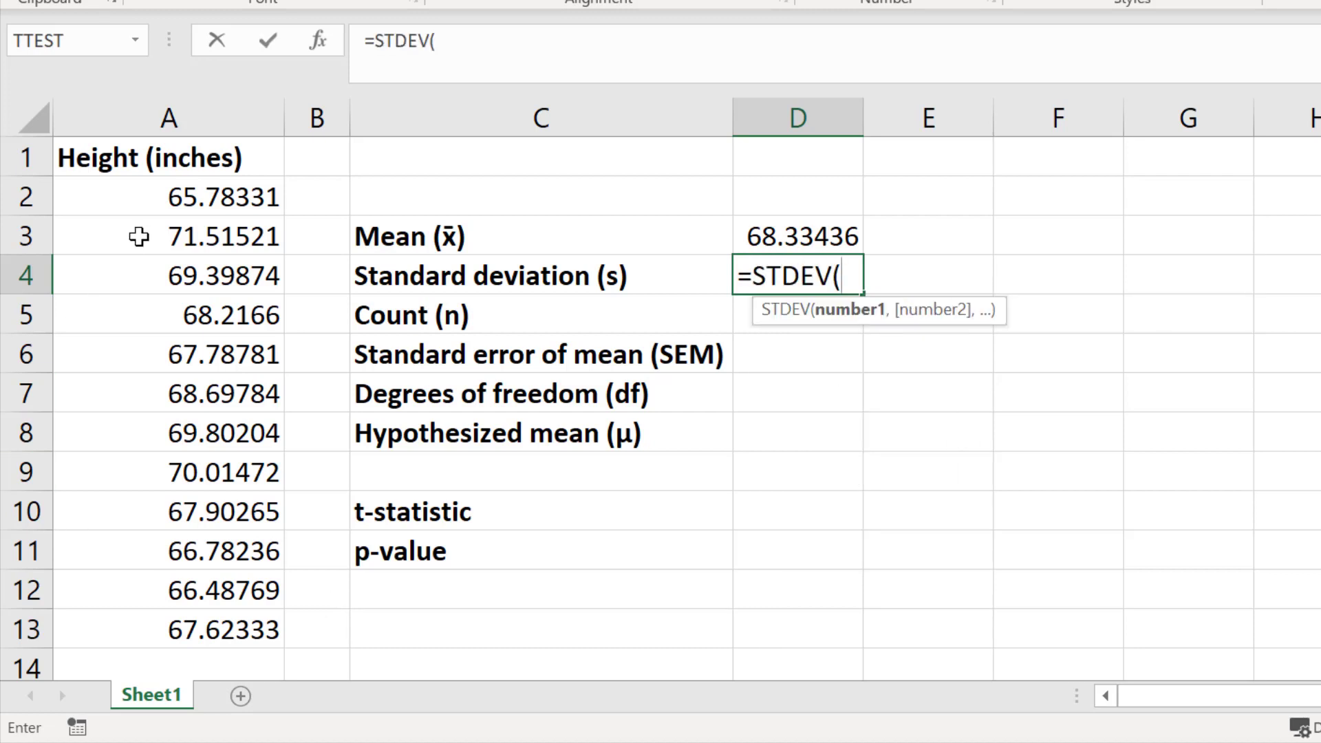
drag(182, 187, 194, 617)
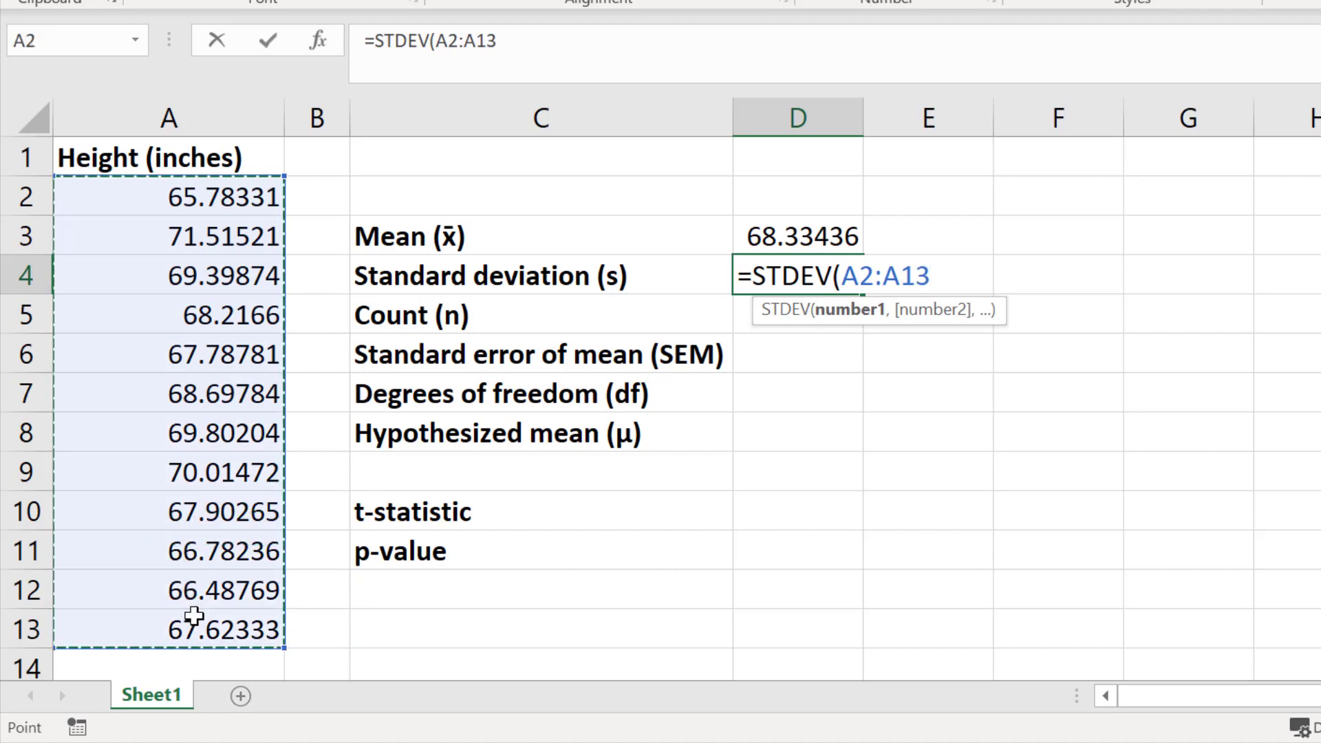
text())
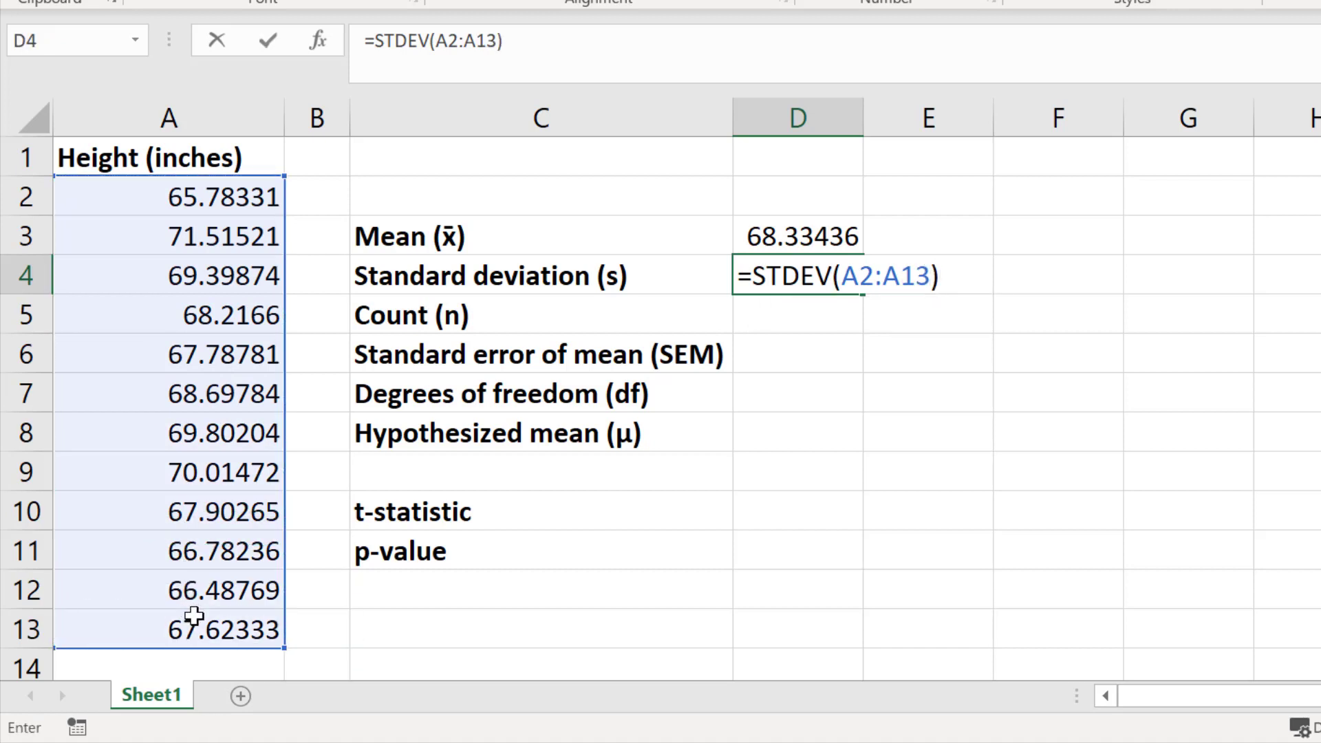
key(Return)
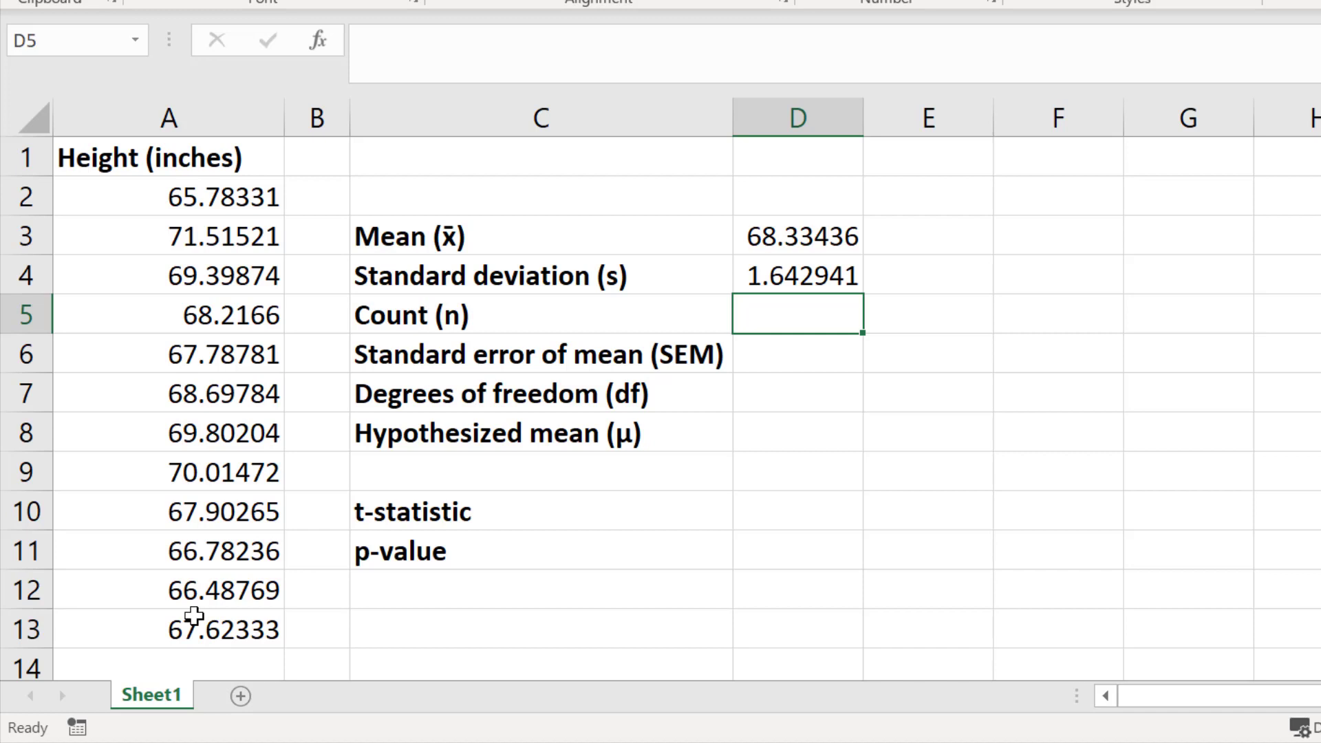
- Enter =COUNT(A2:A13) in D5, giving a count of 12
text(=)
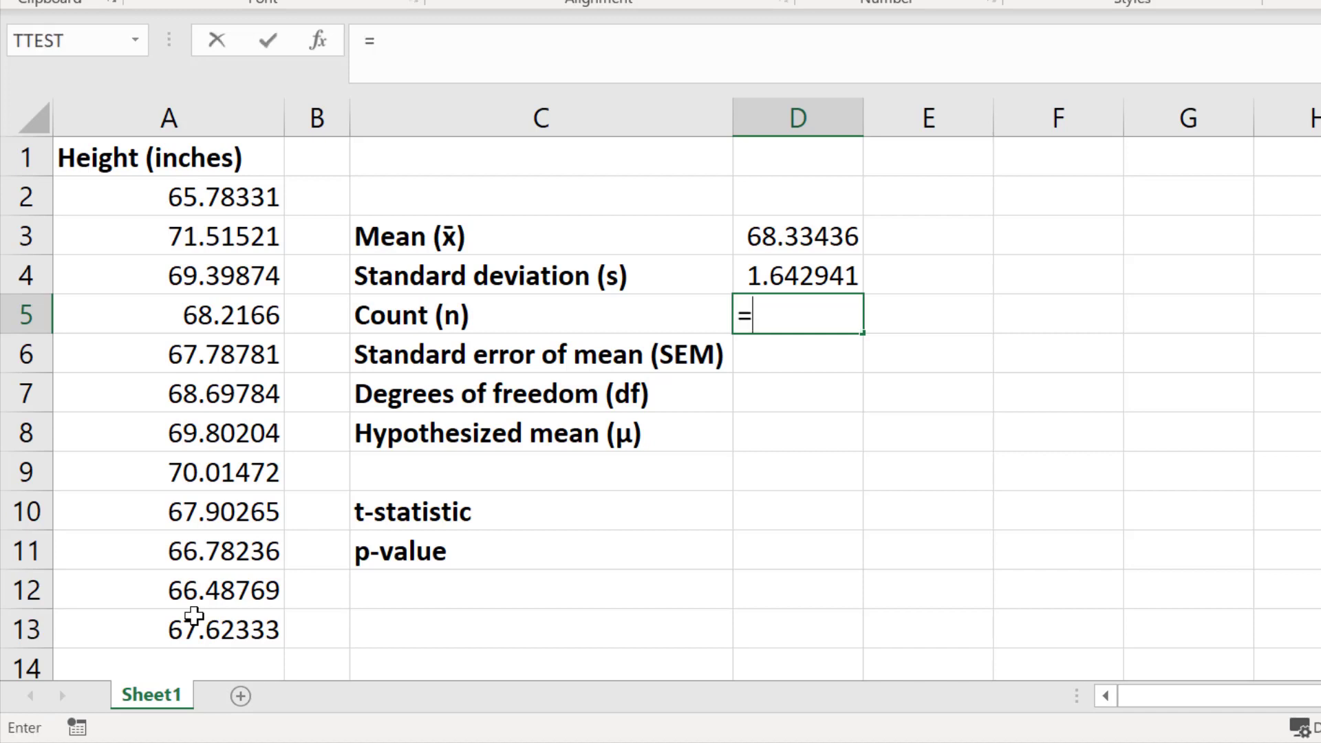
text(COUNT()
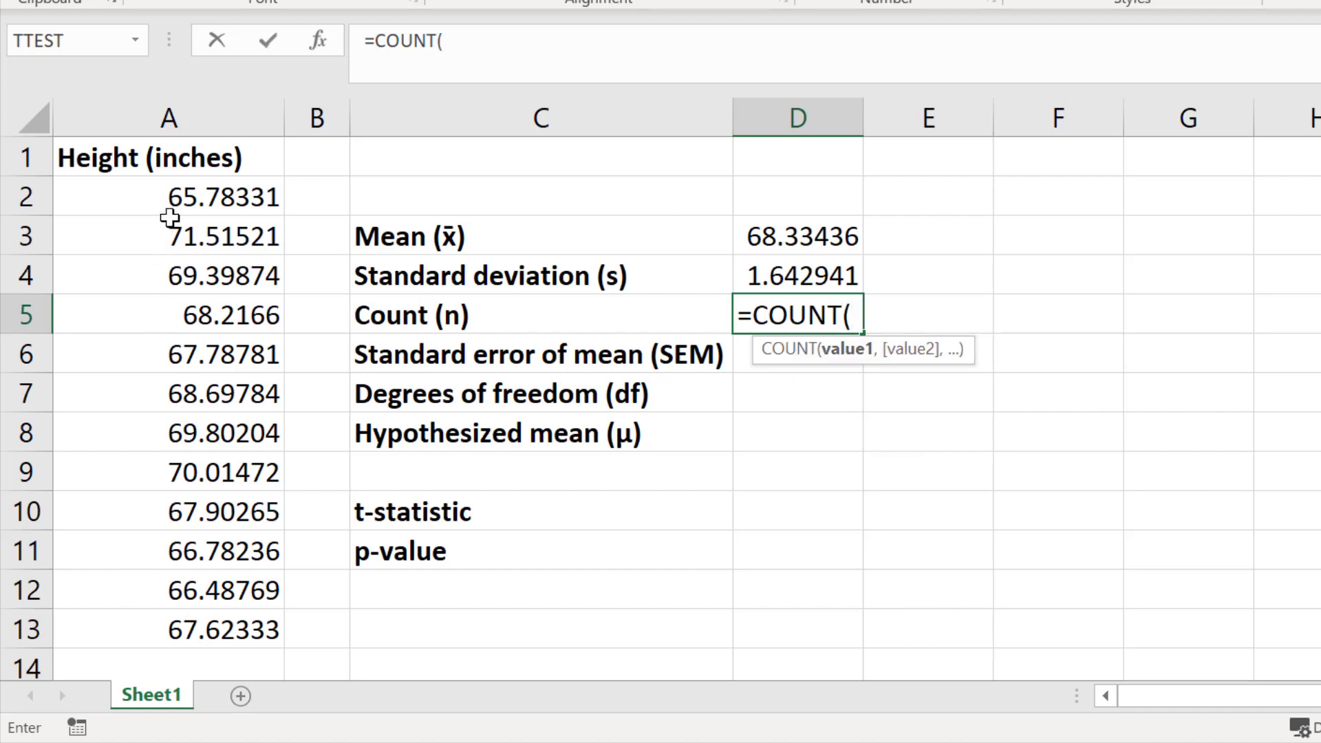
drag(168, 210, 156, 642)
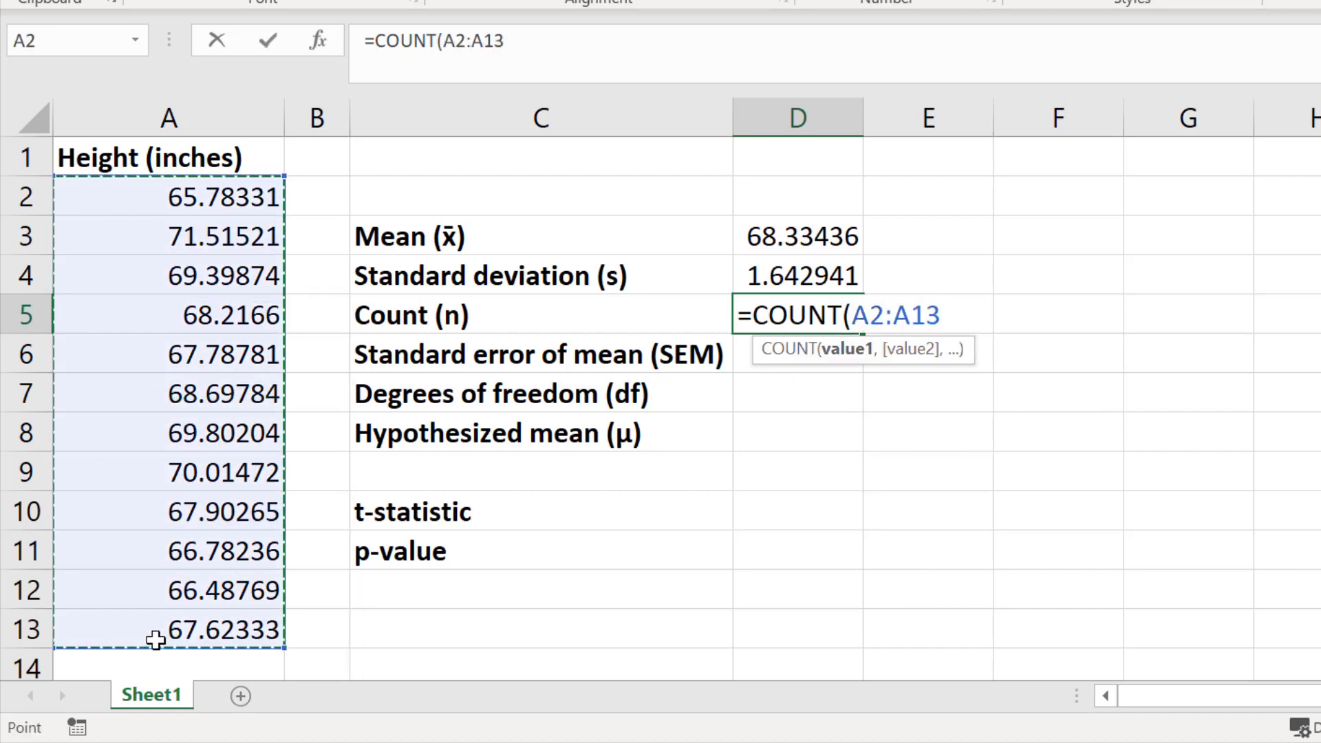
text())
key(Return)
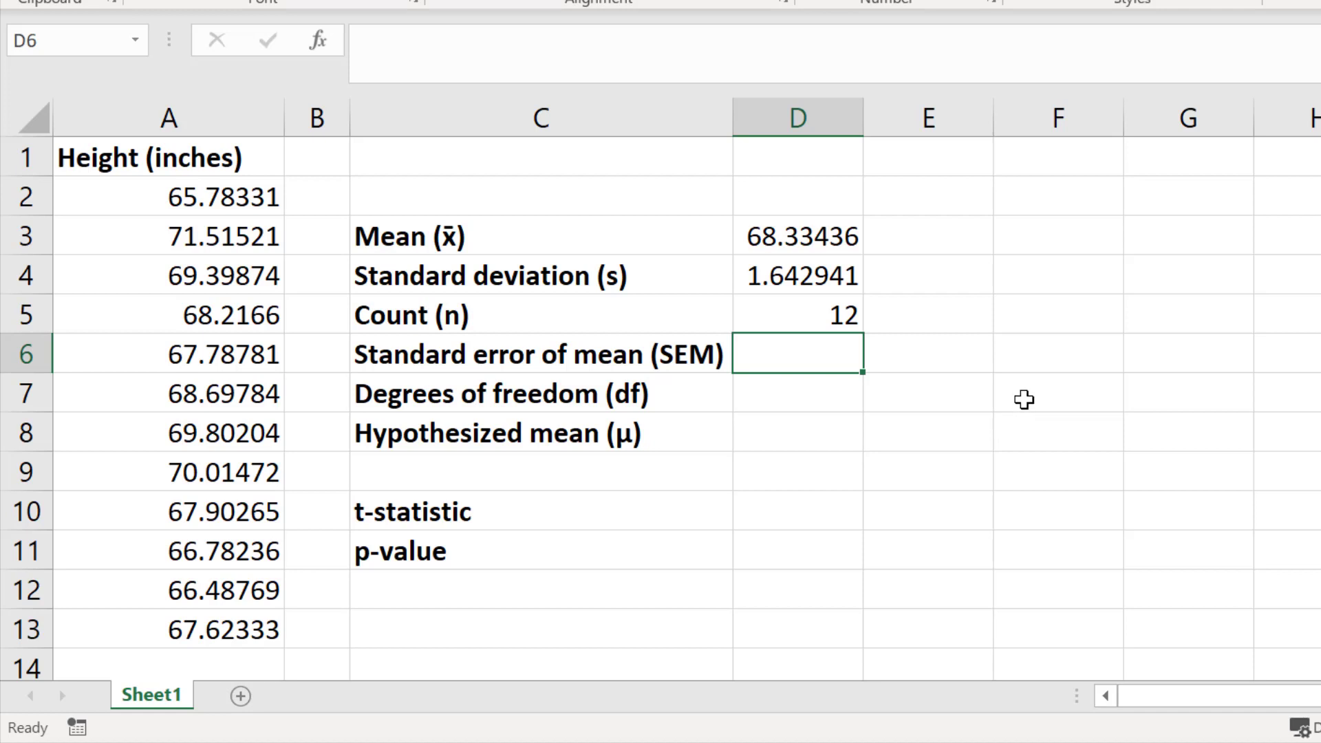
- Enter =D4/SQRT(D5) in D6, giving a standard error of 0.474276
text(=)
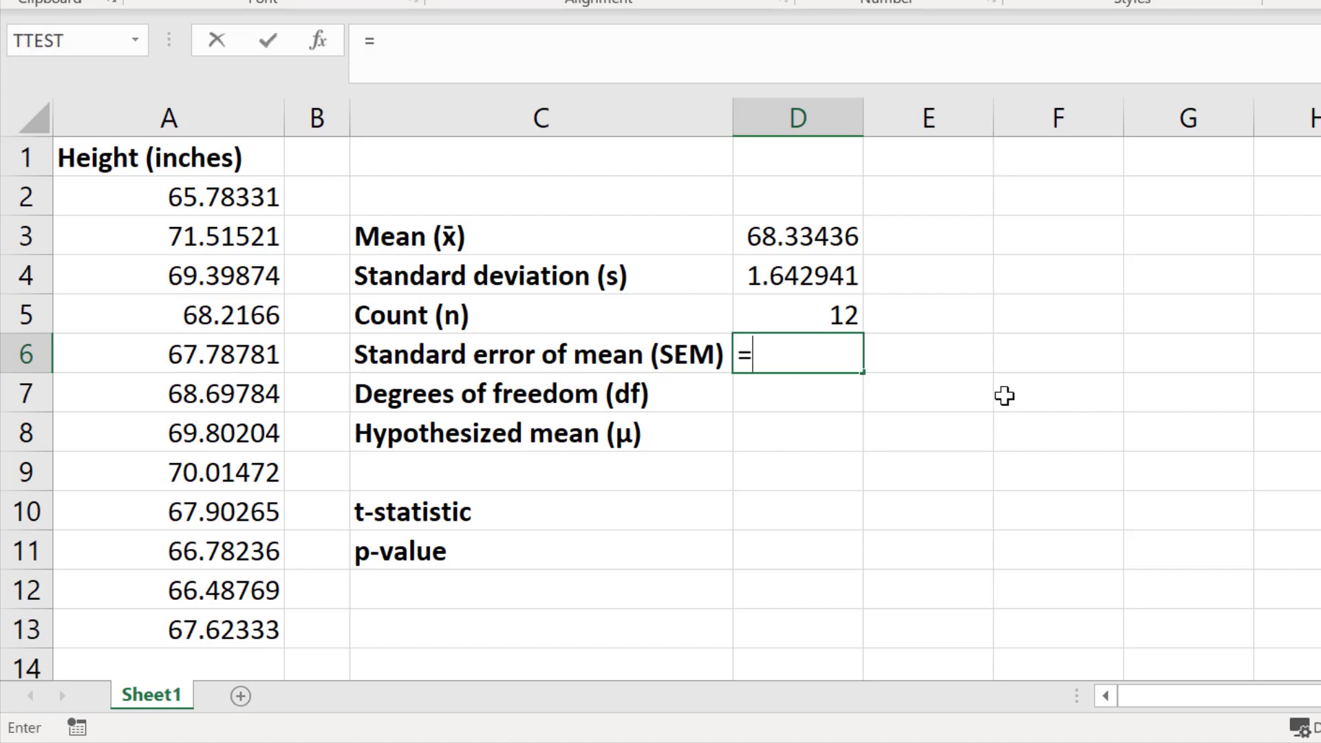
click(837, 287)
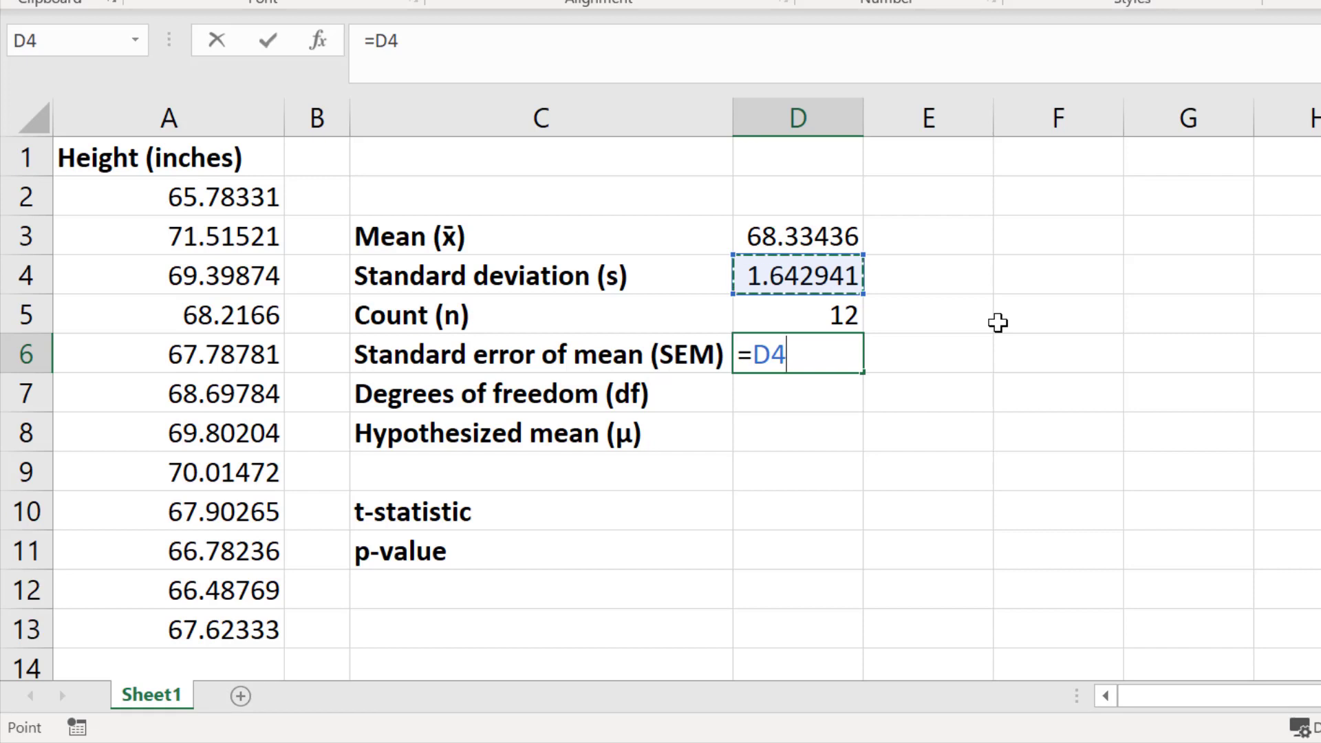
text(/)
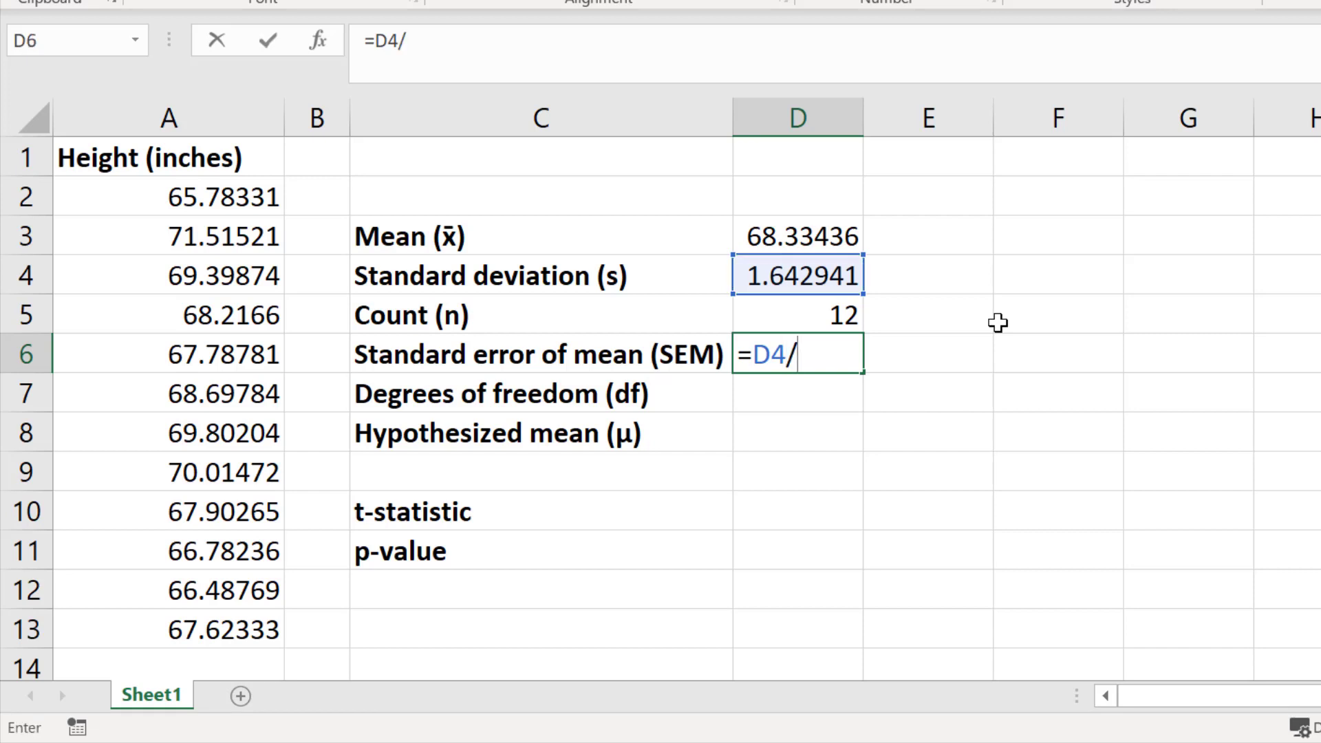
text(SQRT)
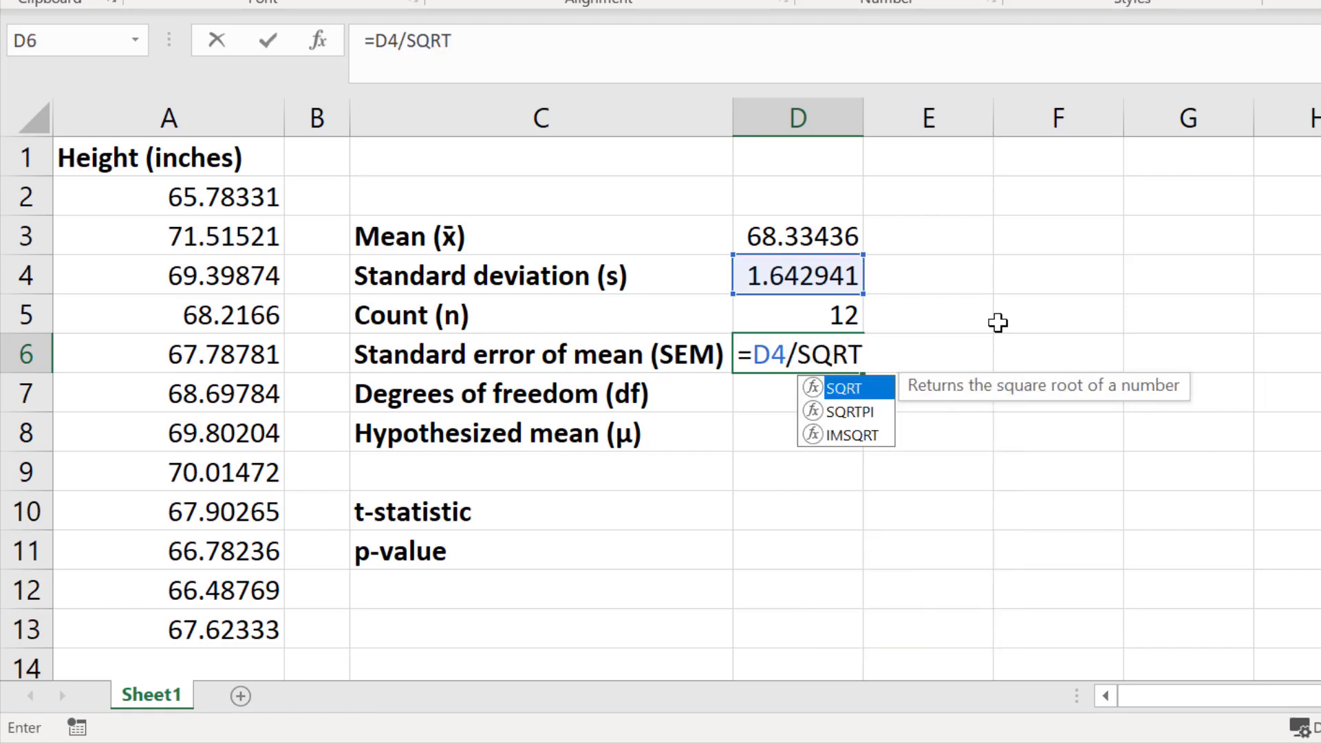
text(()
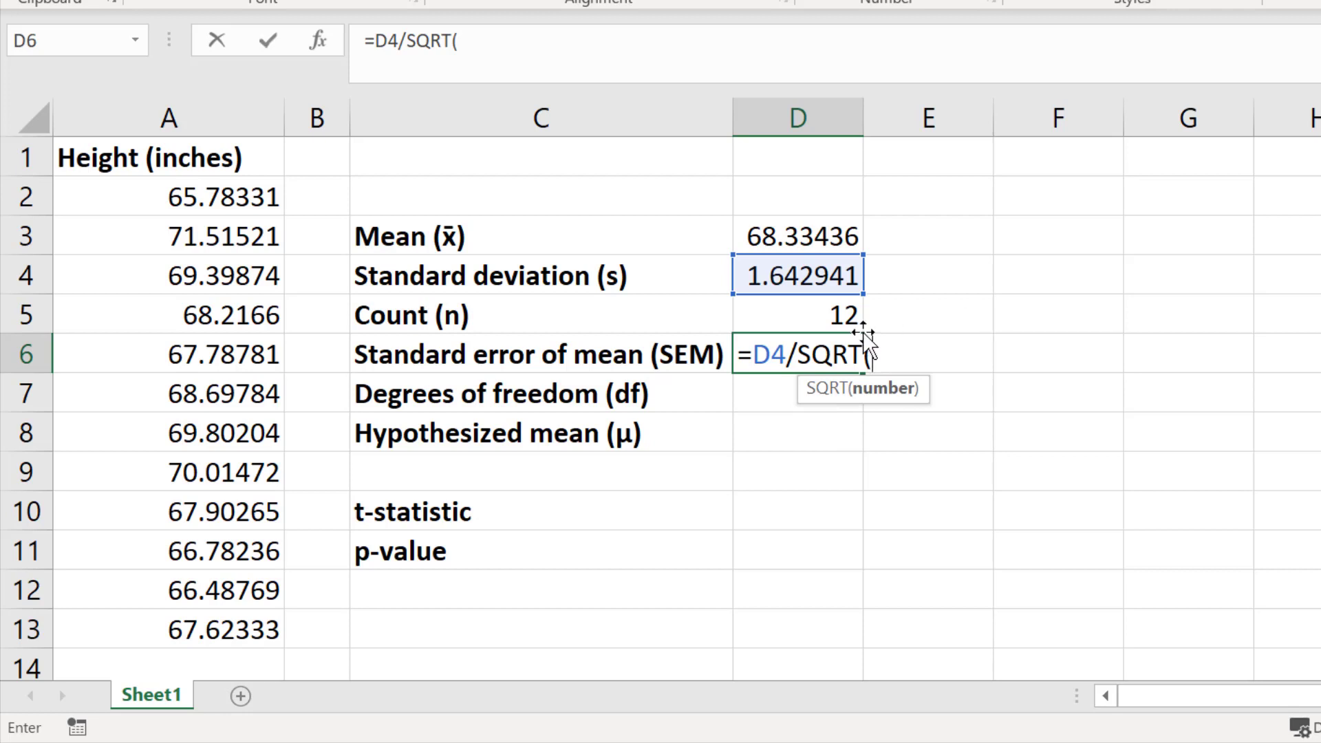
click(796, 316)
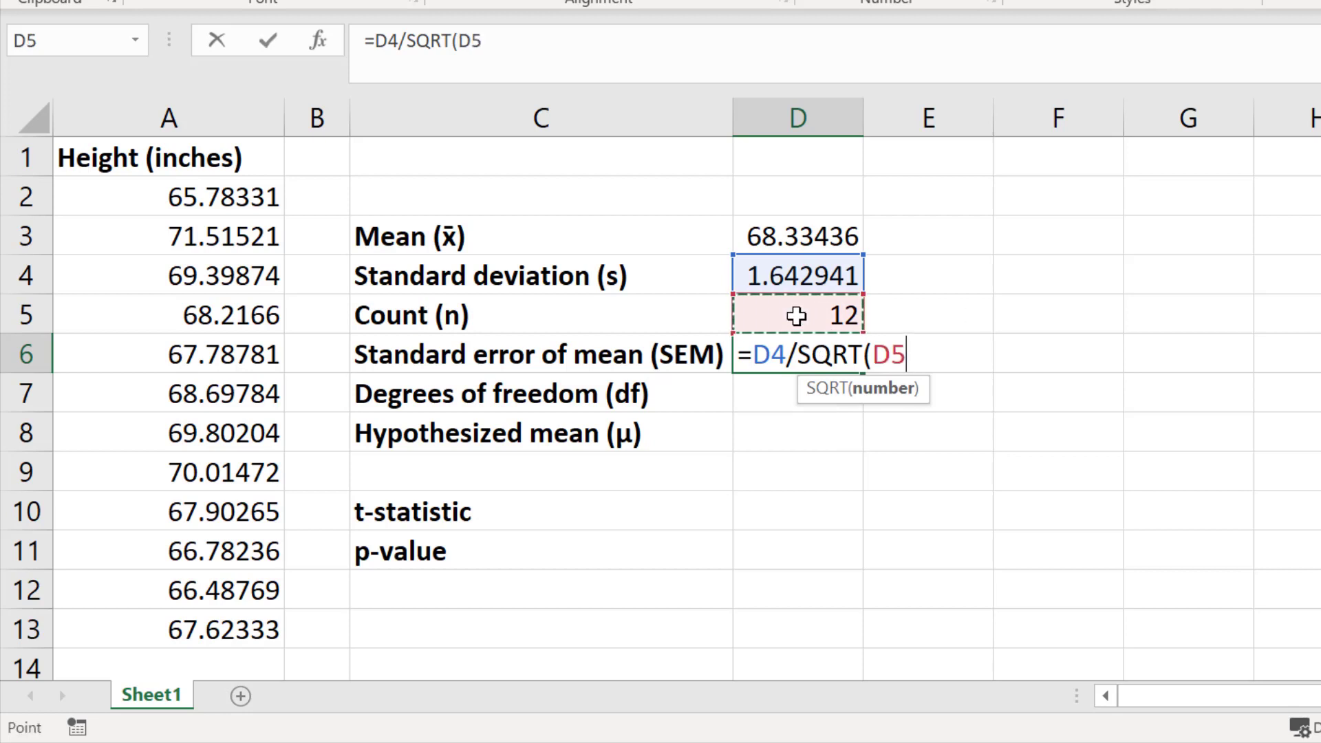
text())
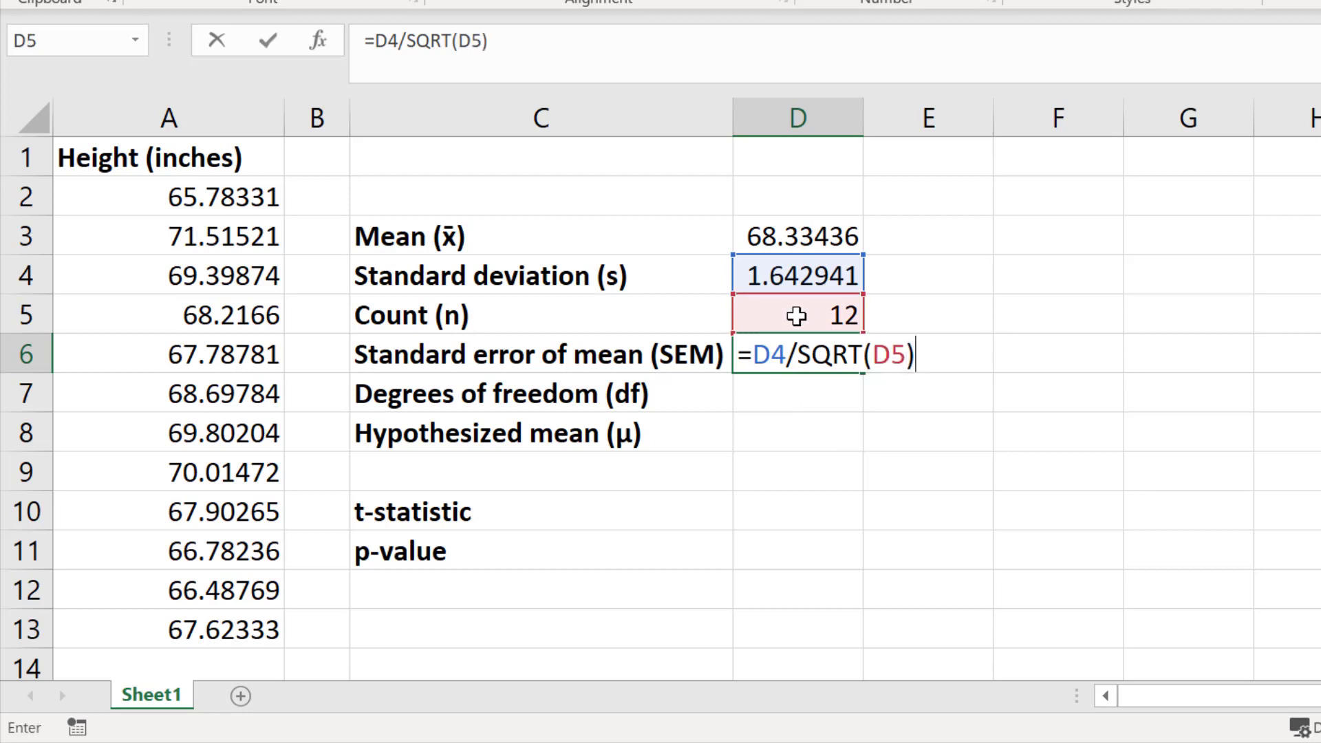
key(Return)
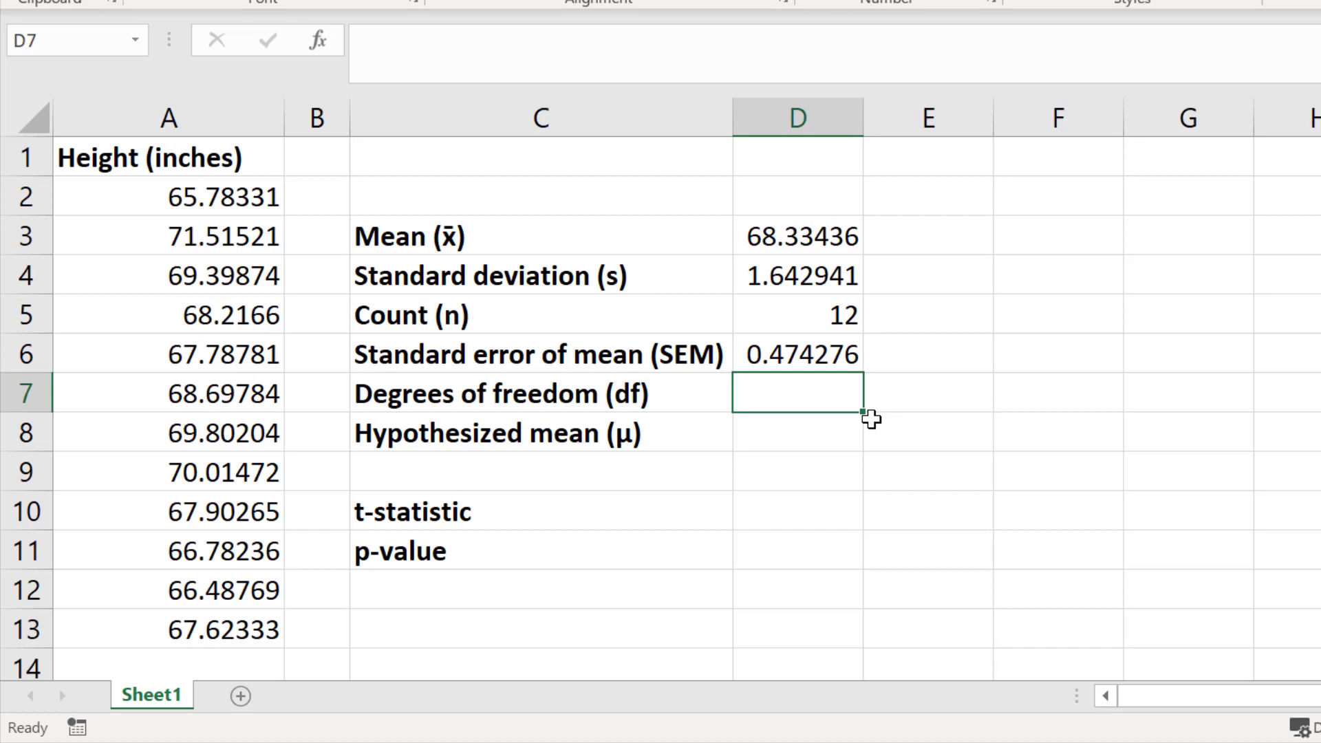
- Enter =D5-1 in D7, giving 11 degrees of freedom
text(=)
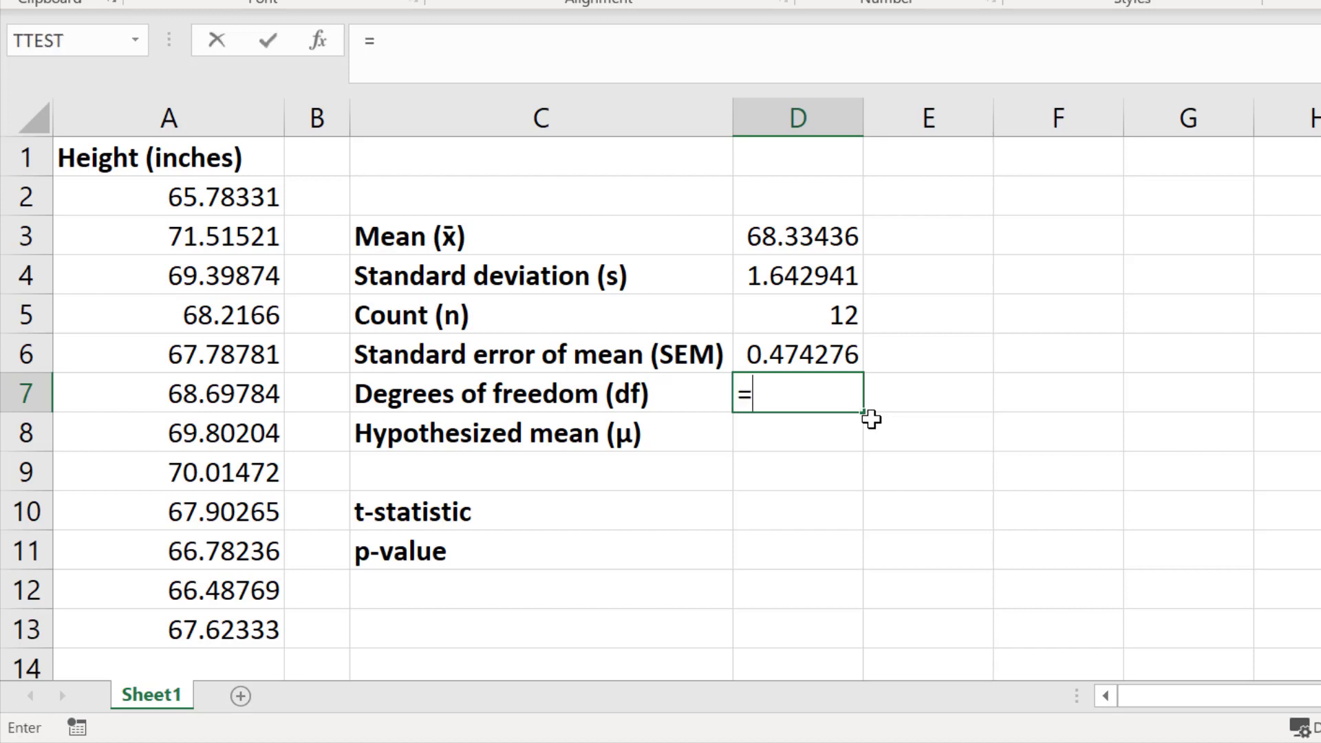
click(783, 317)
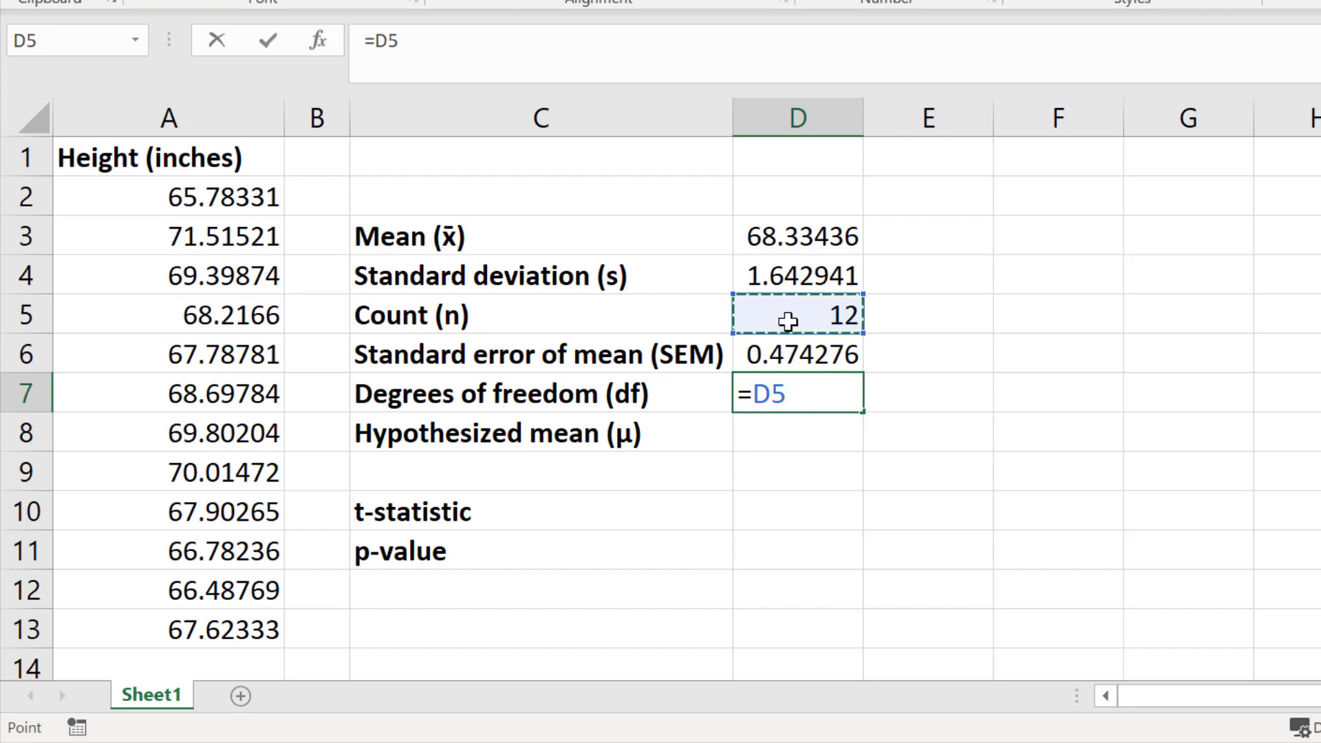
text(-)
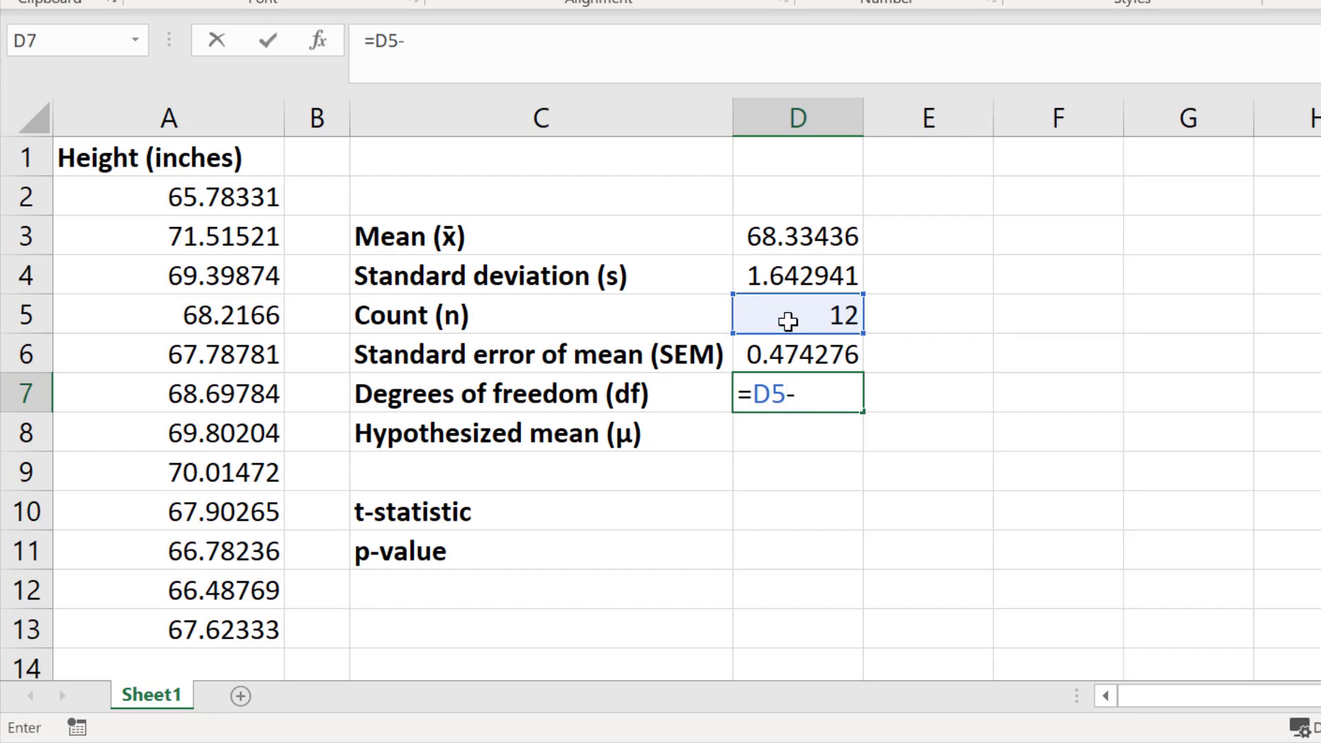
text(1)
key(Return)
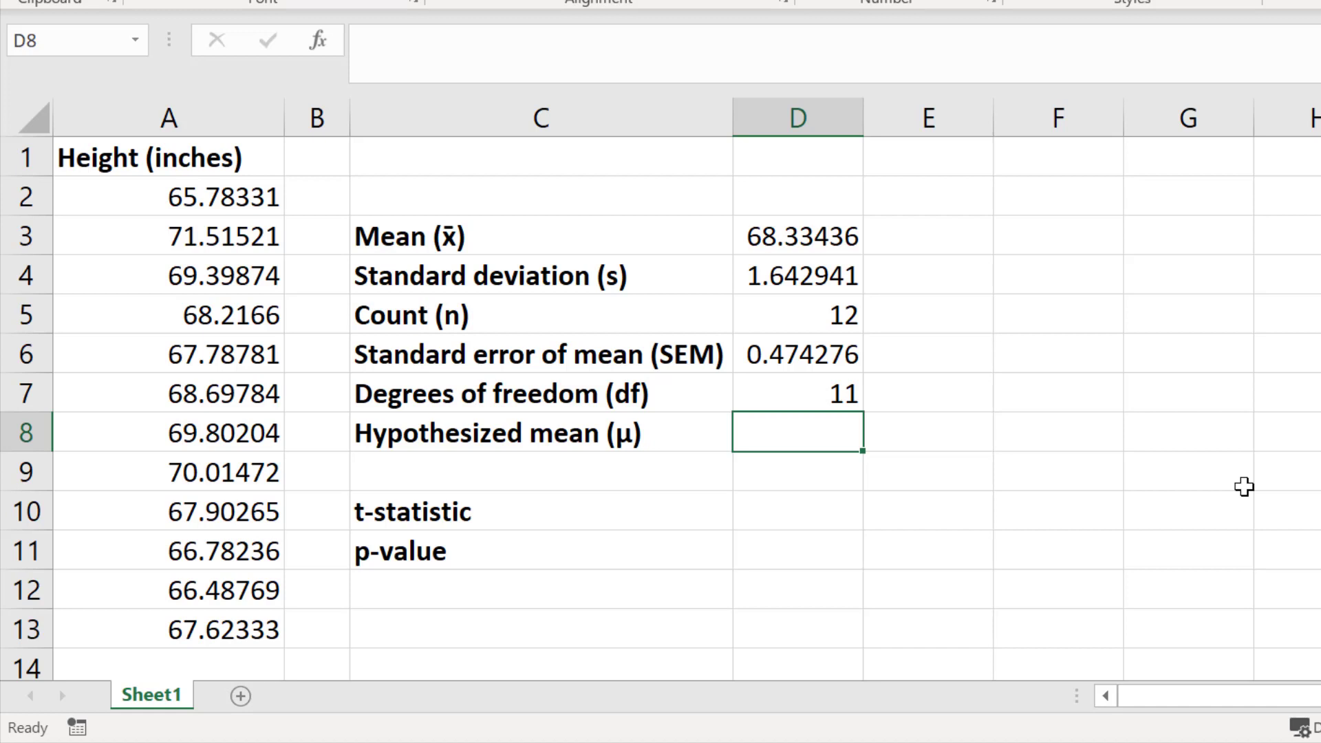
- Enter 66.5 as the hypothesized mean in D8
text(66.)
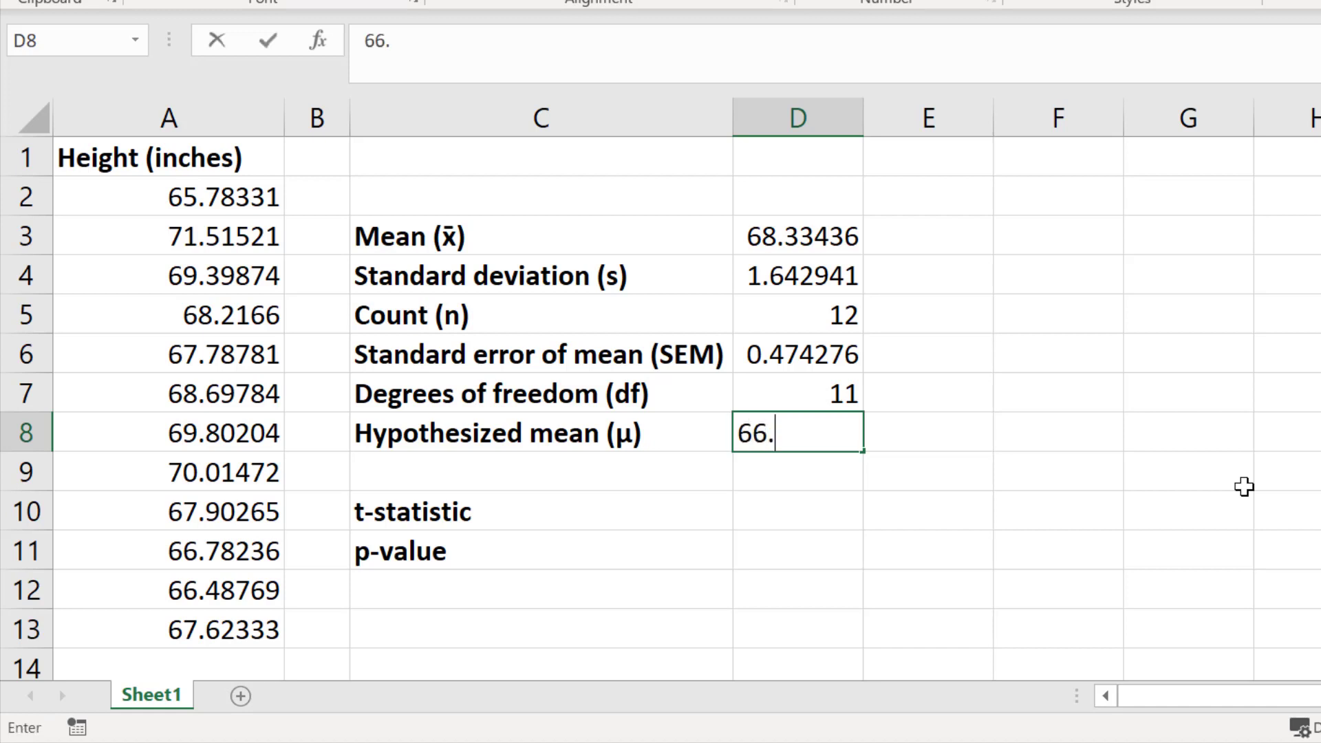
text(5)
key(Return)
key(Return)
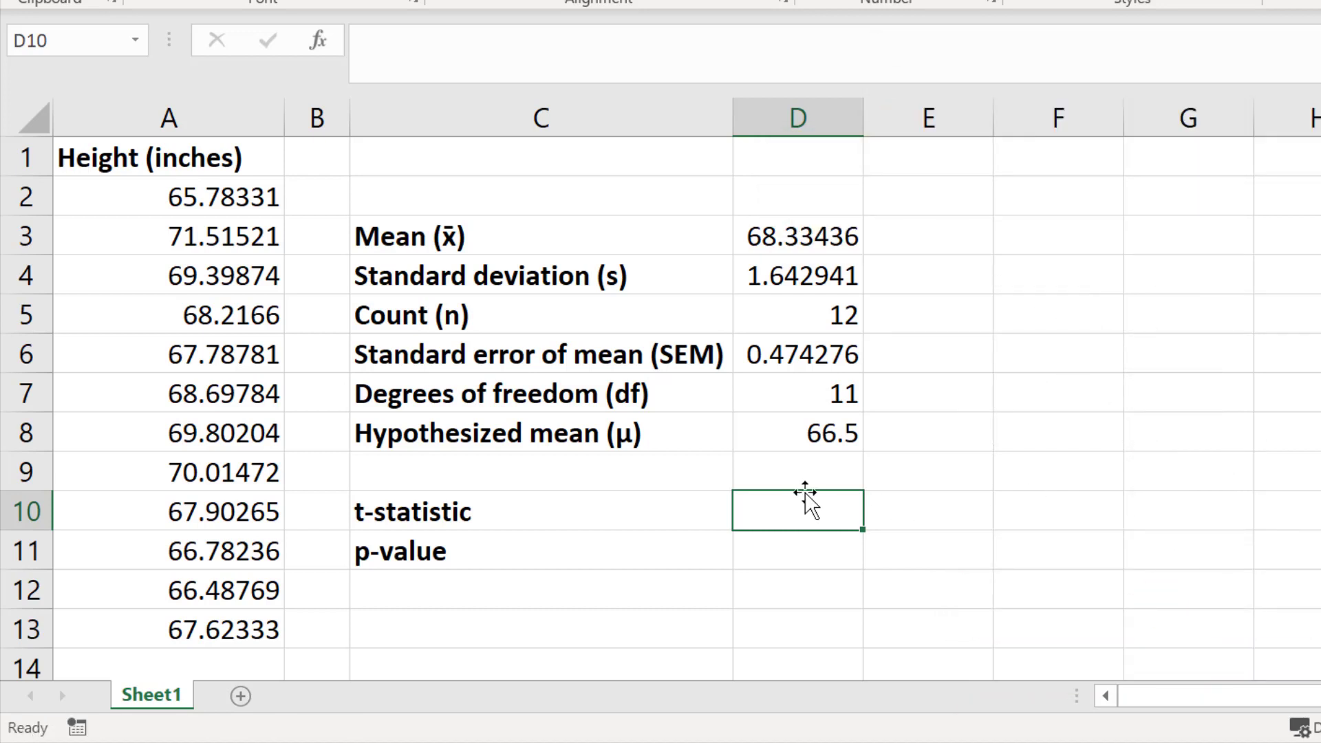
- Enter =(D3-D8)/D6 in D10, giving a t-statistic of 3.867701
text(=)
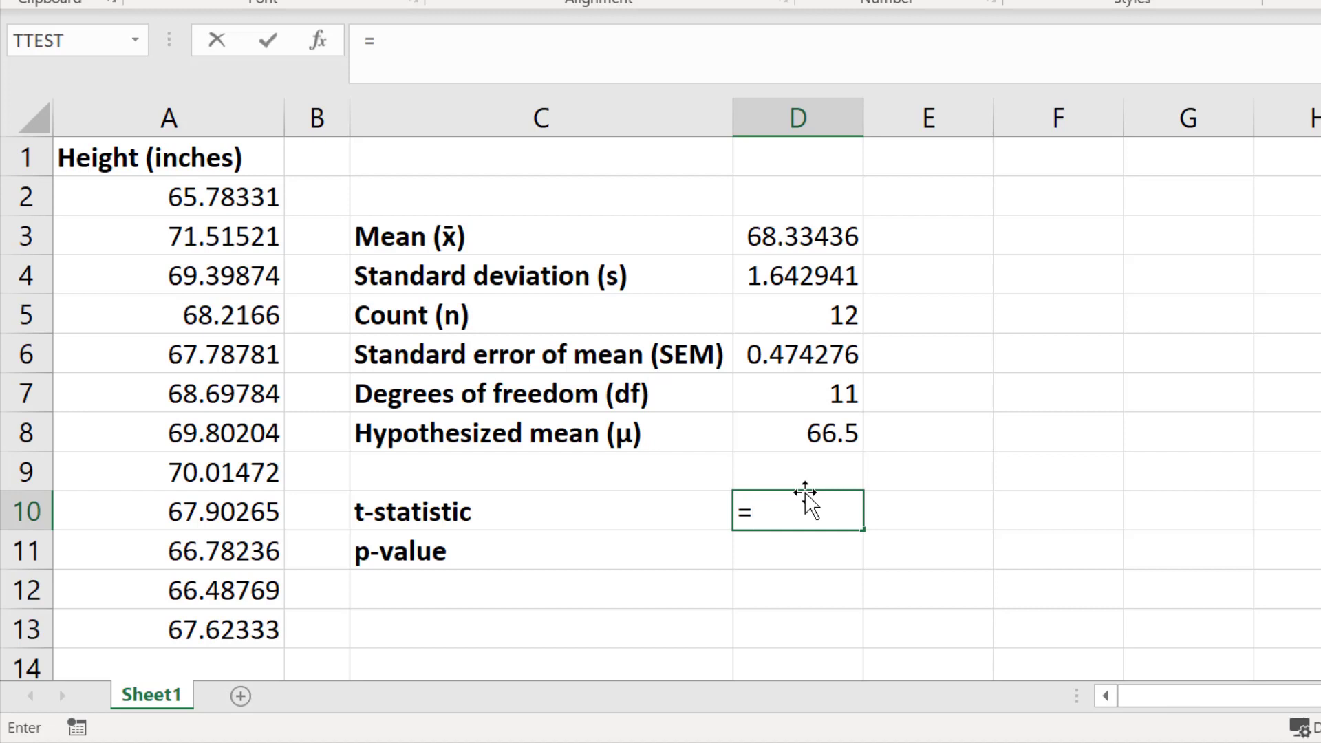
text(()
click(818, 240)
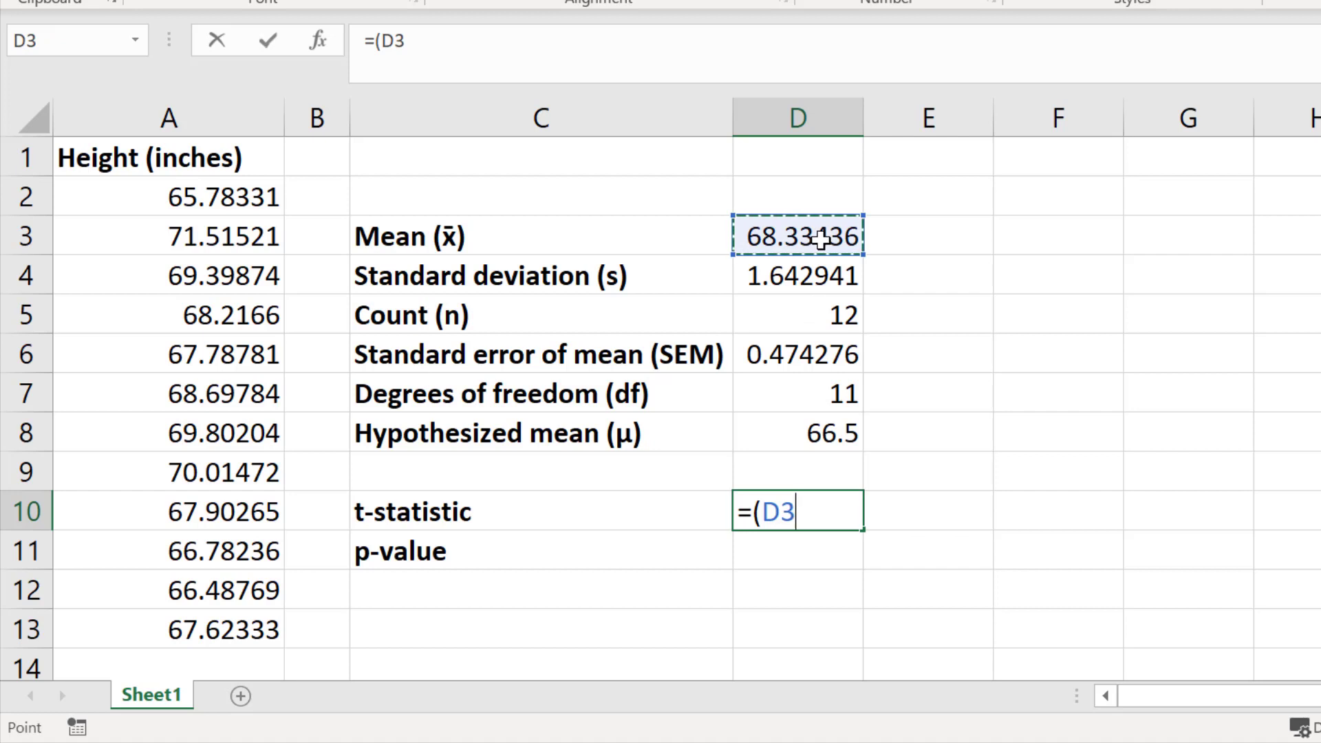
text(-)
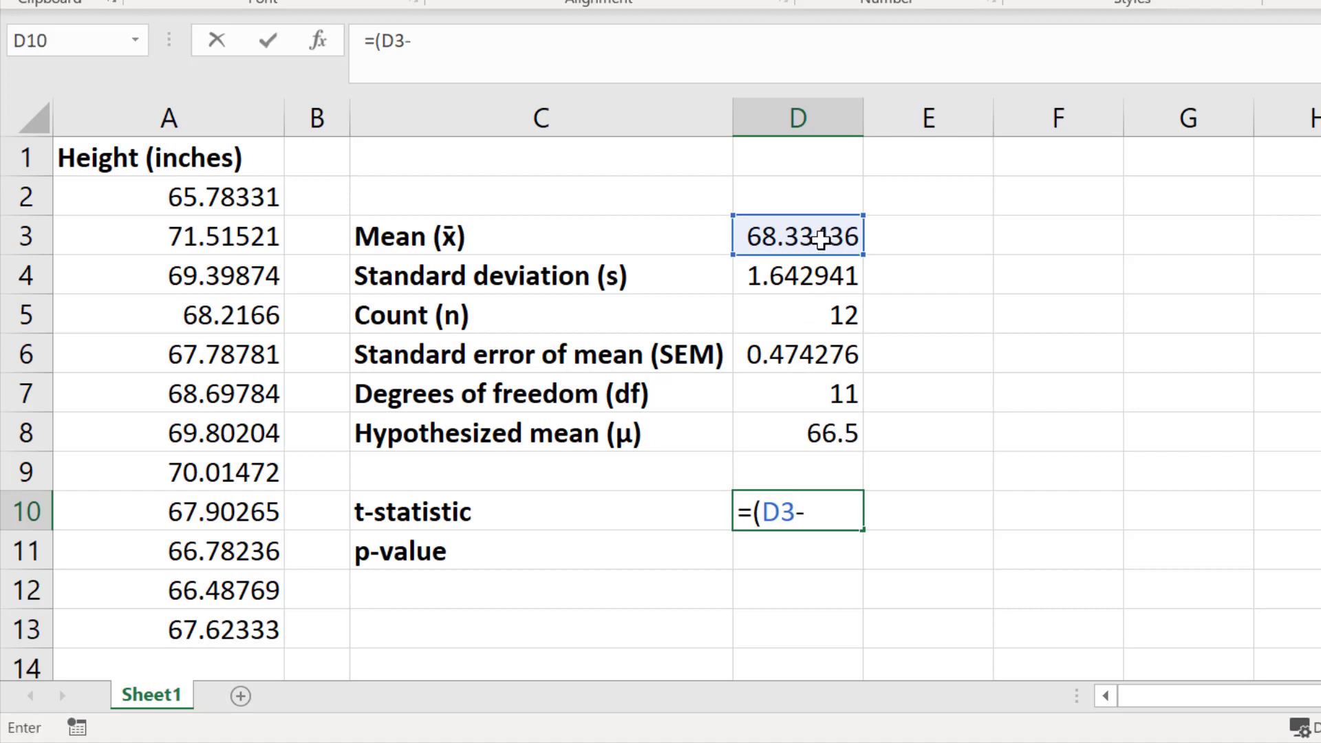
click(794, 435)
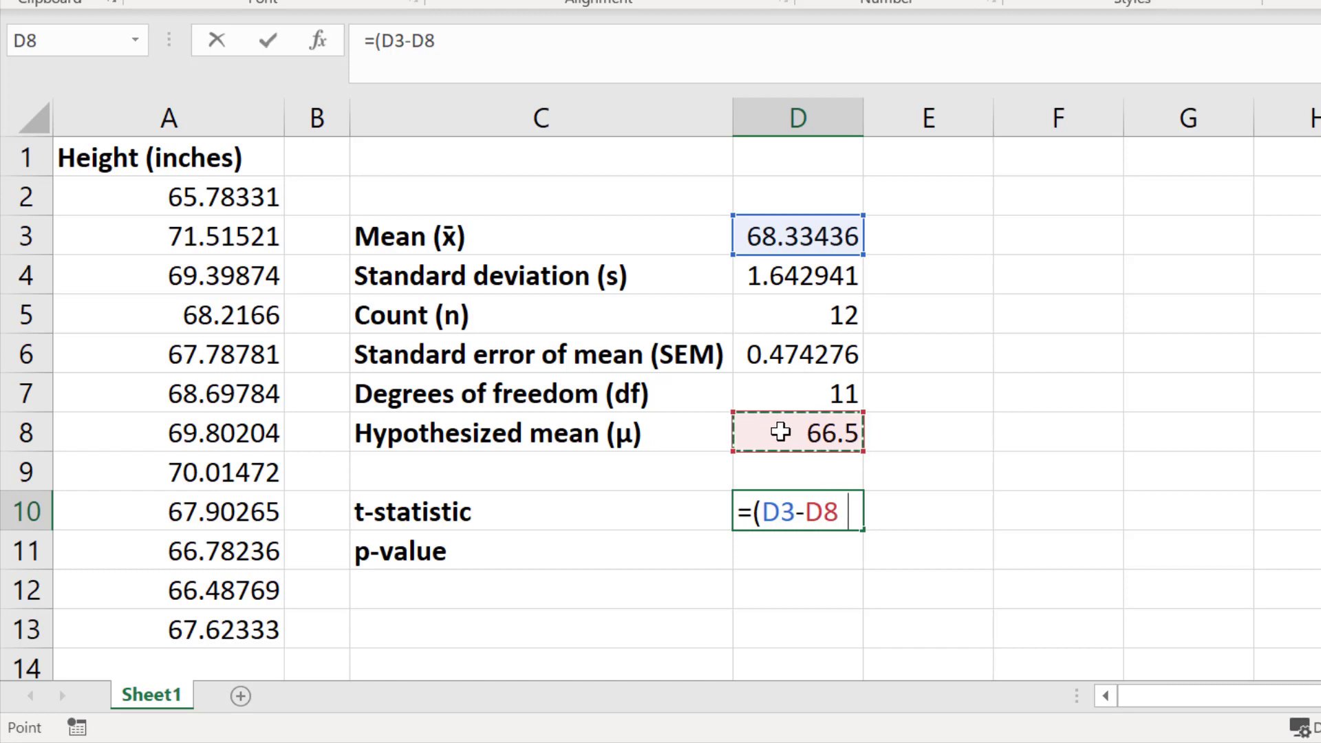
text())
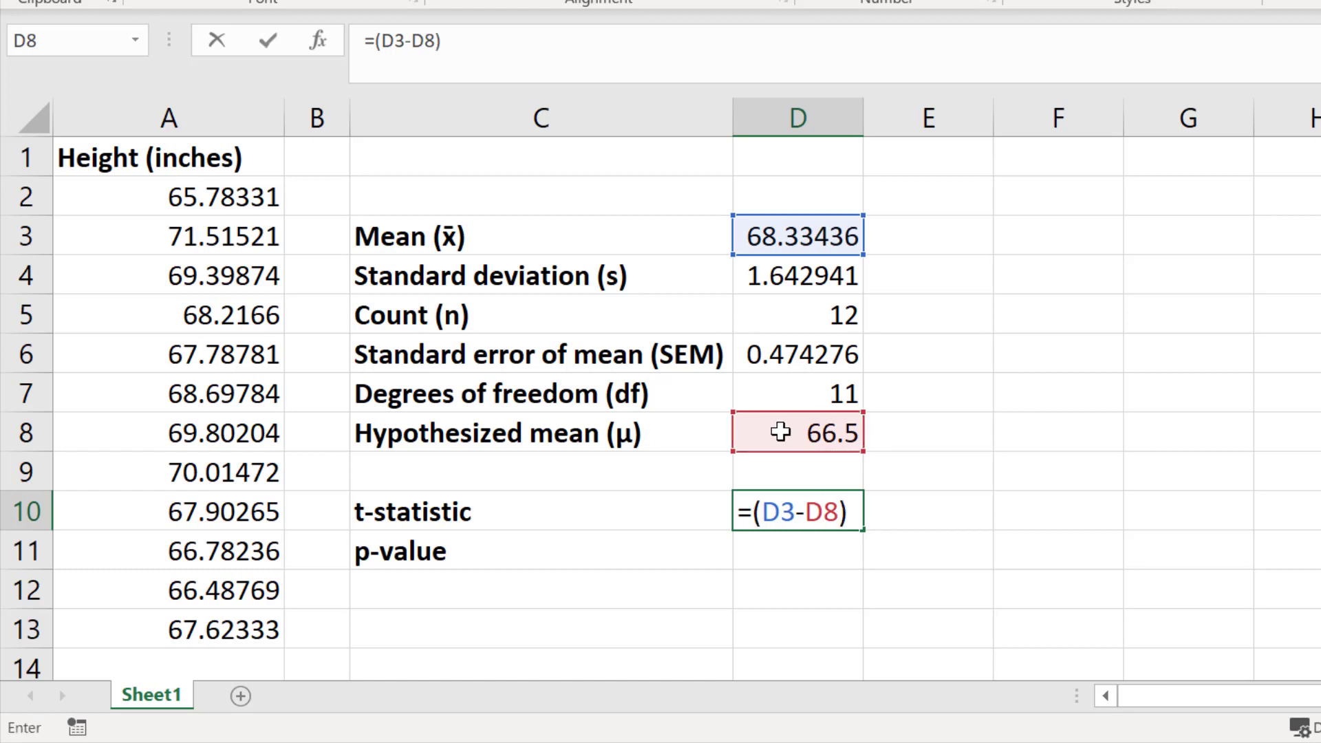
text(/)
click(819, 357)
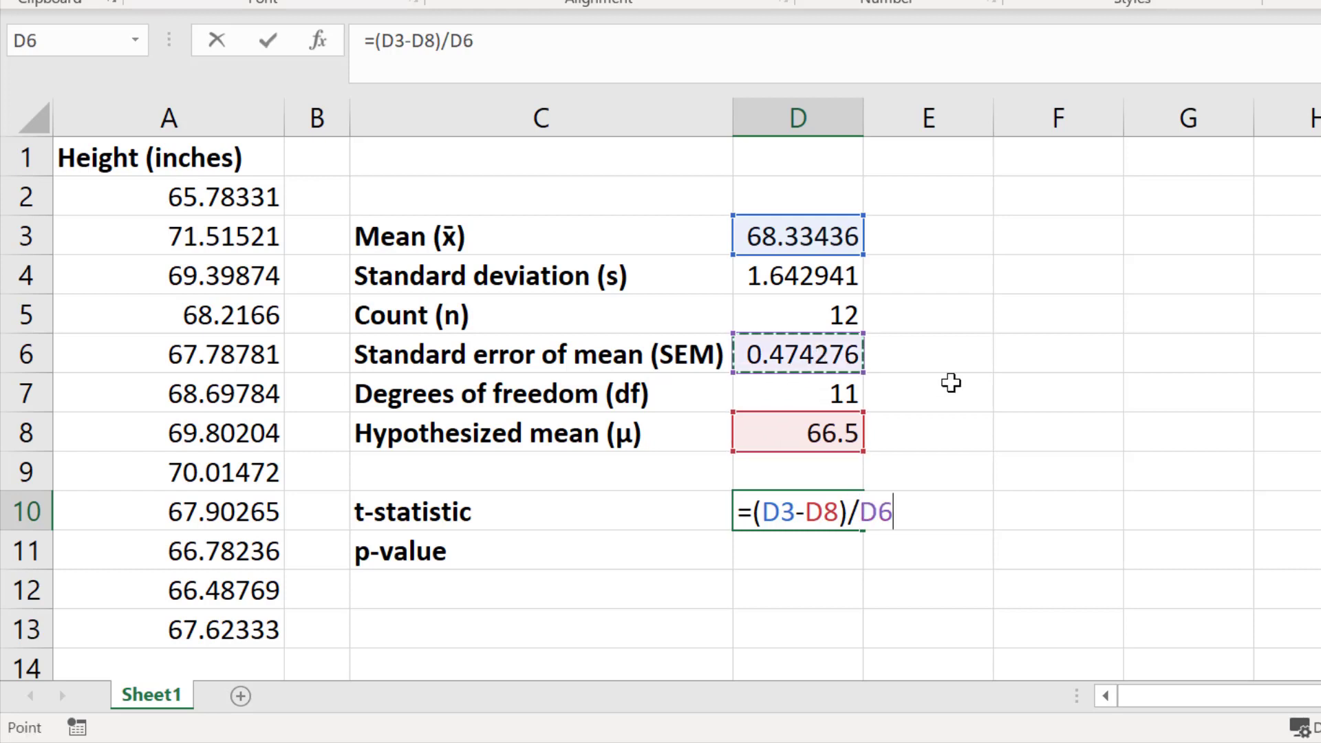
key(Return)
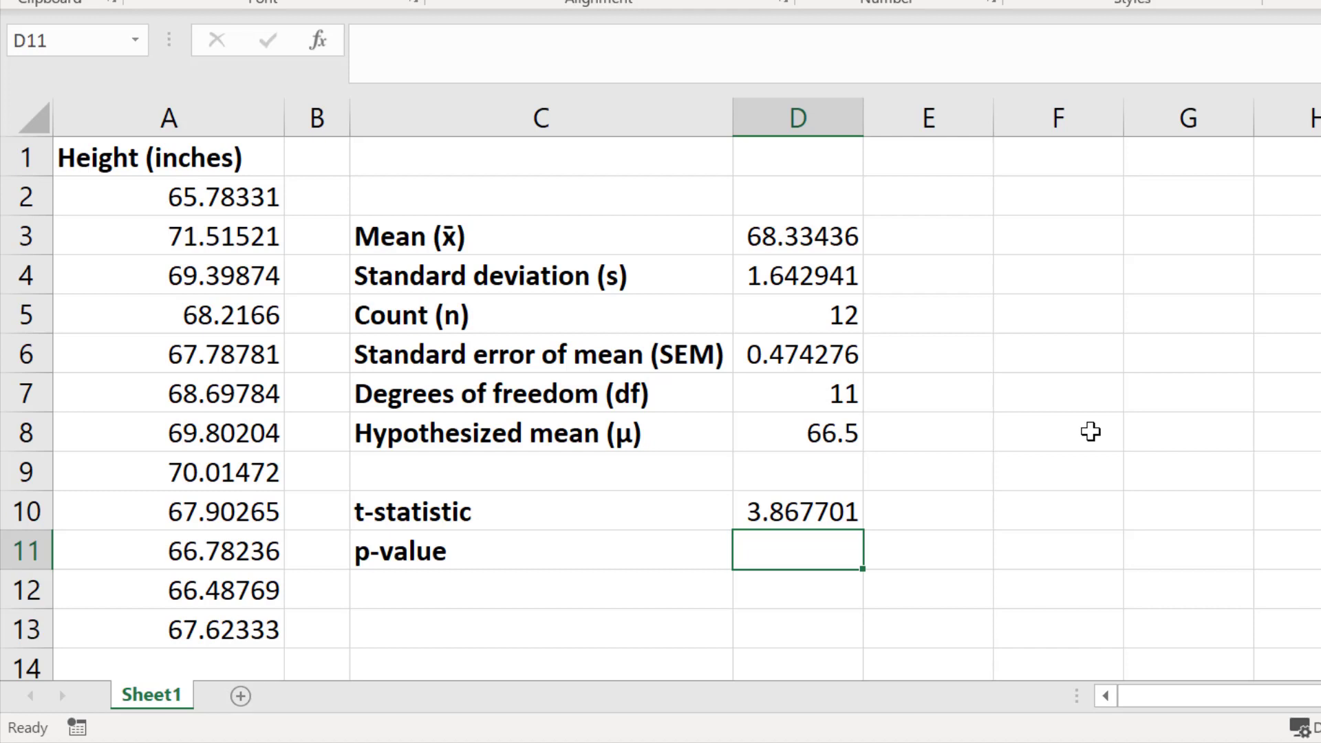
- Type =TDIST(D10,D7, in D11, leaving the tails argument open
text(=T)
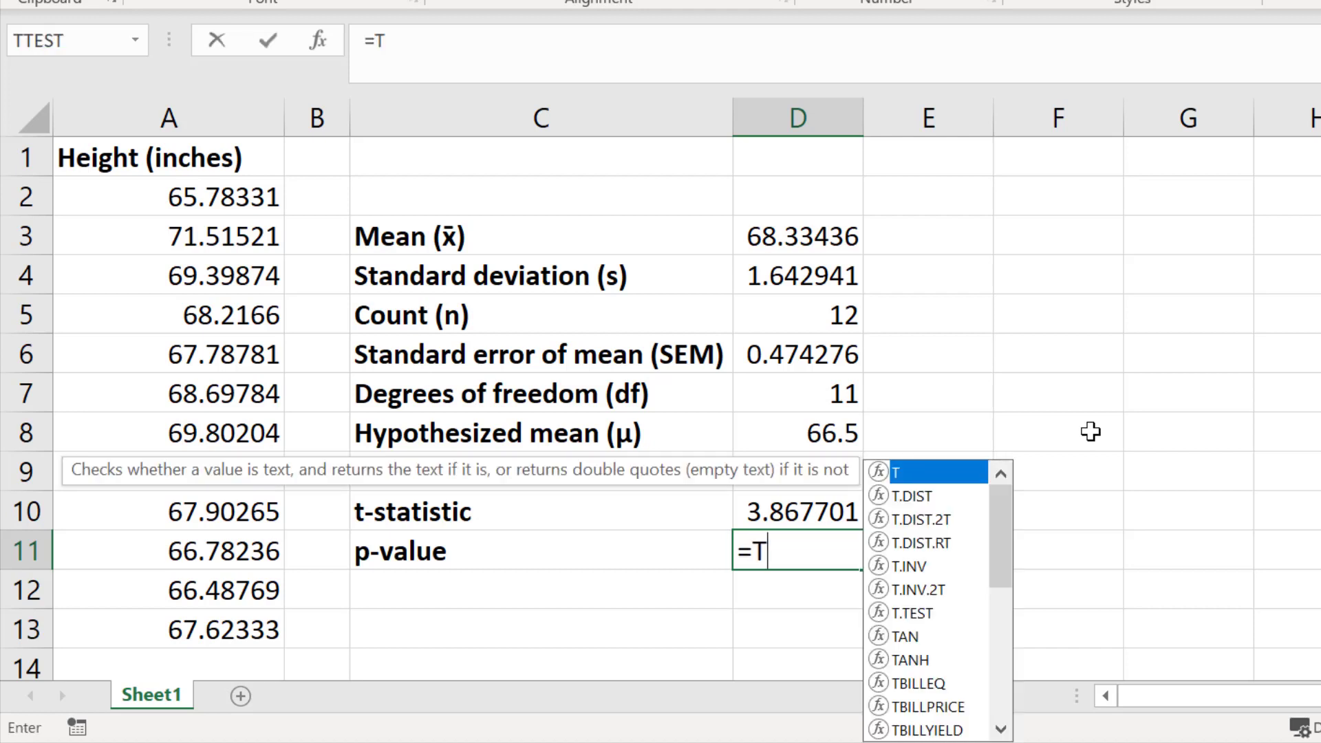
text(DIST)
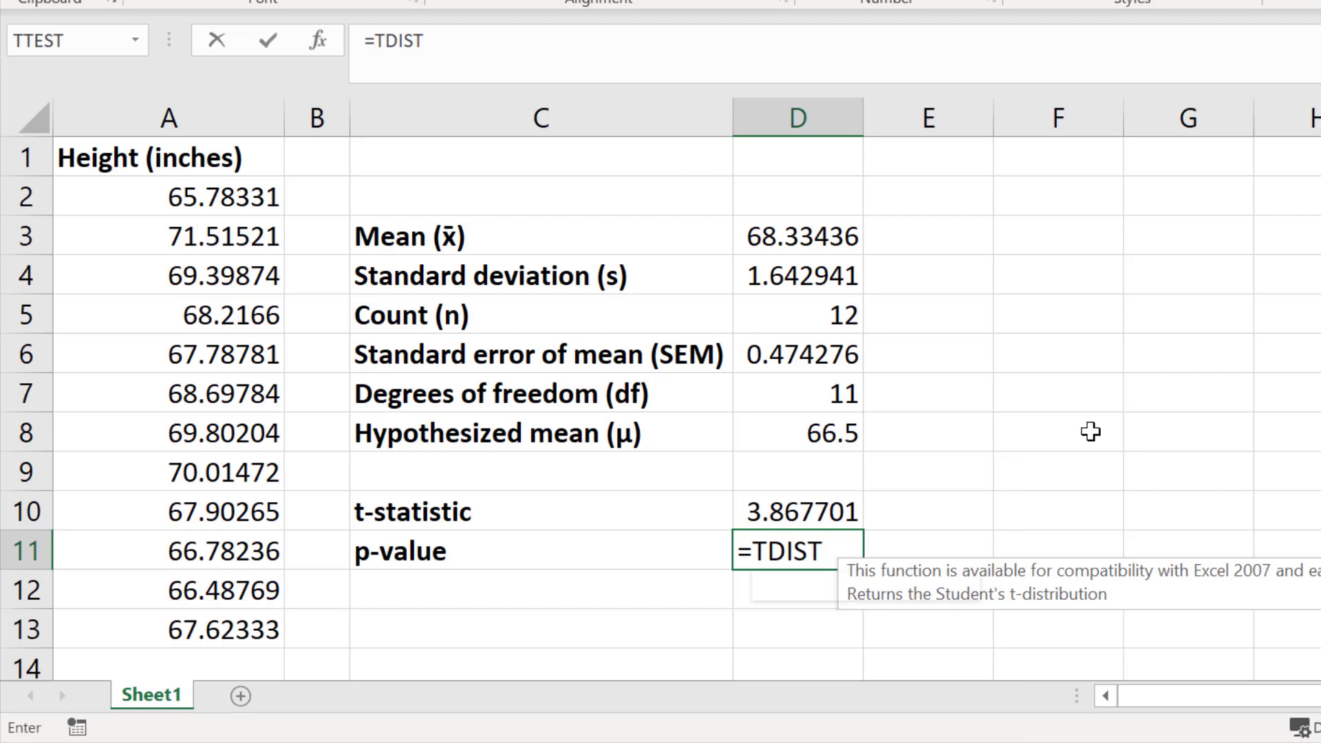
text(()
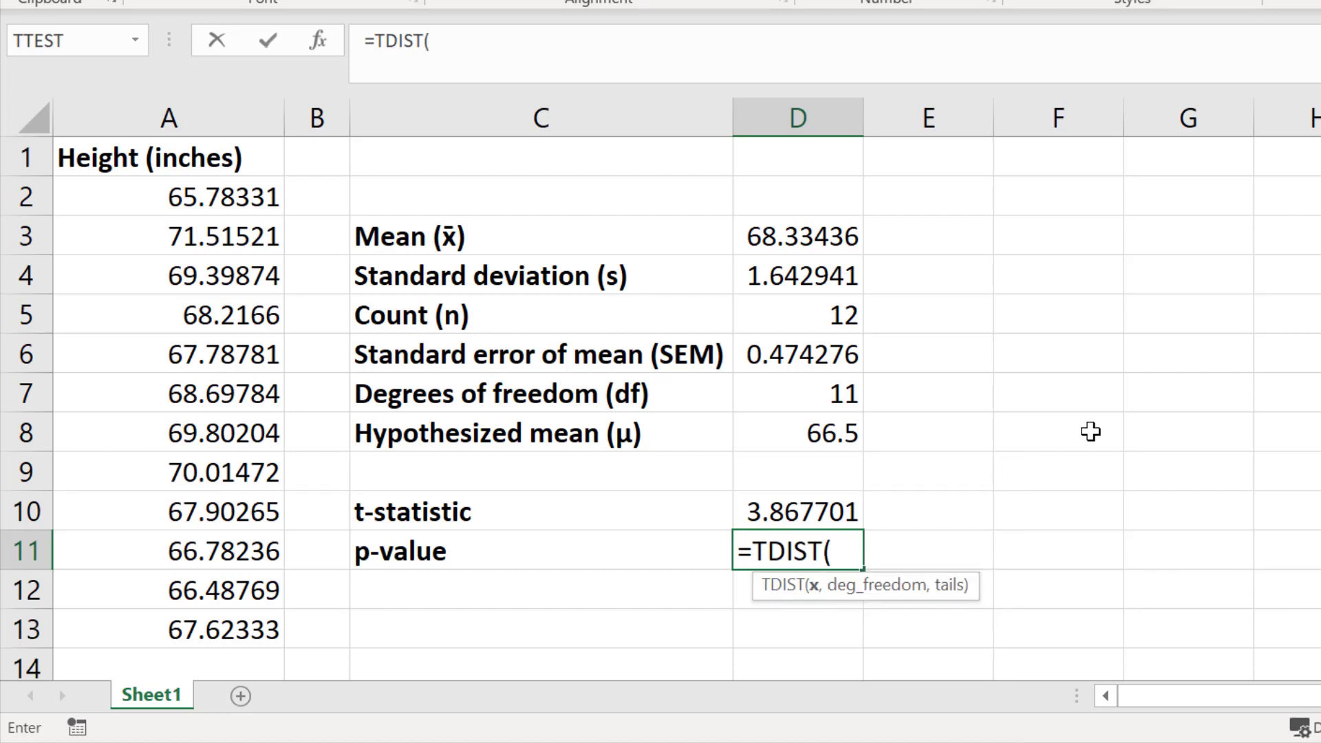
click(826, 500)
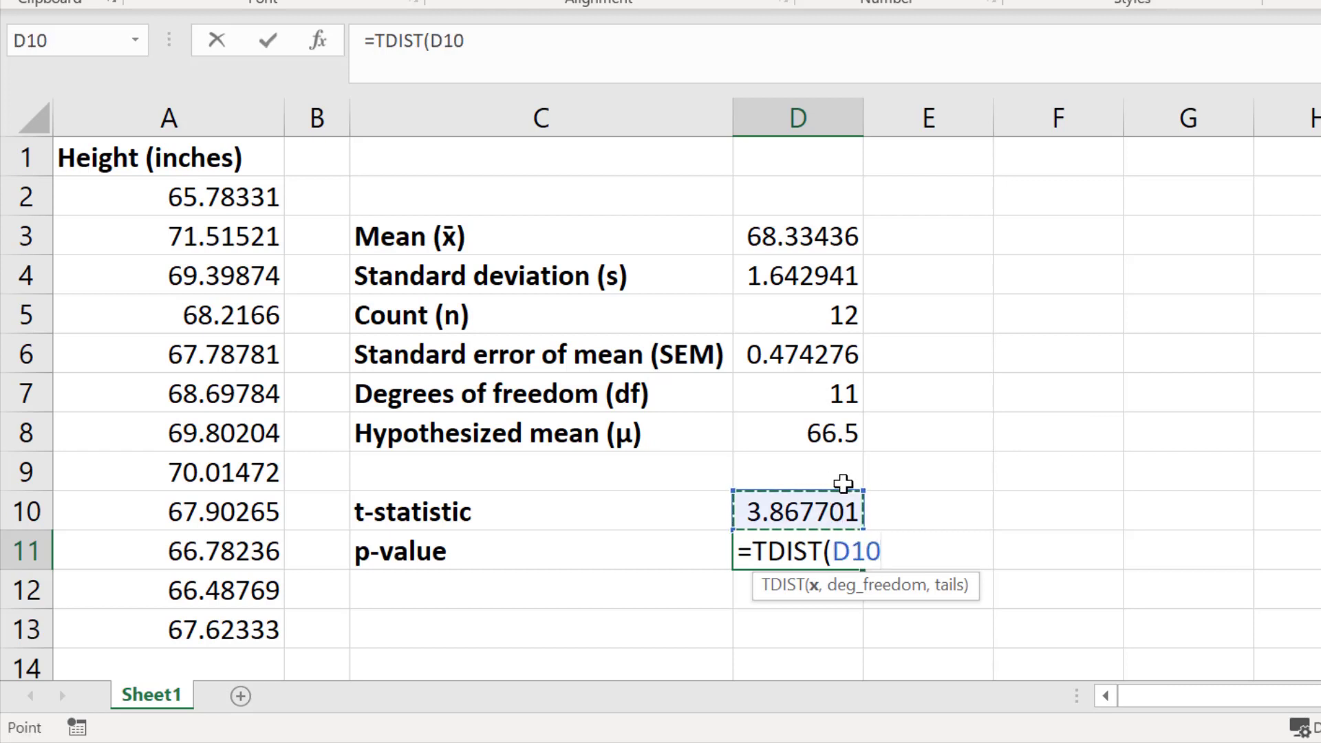
text(,)
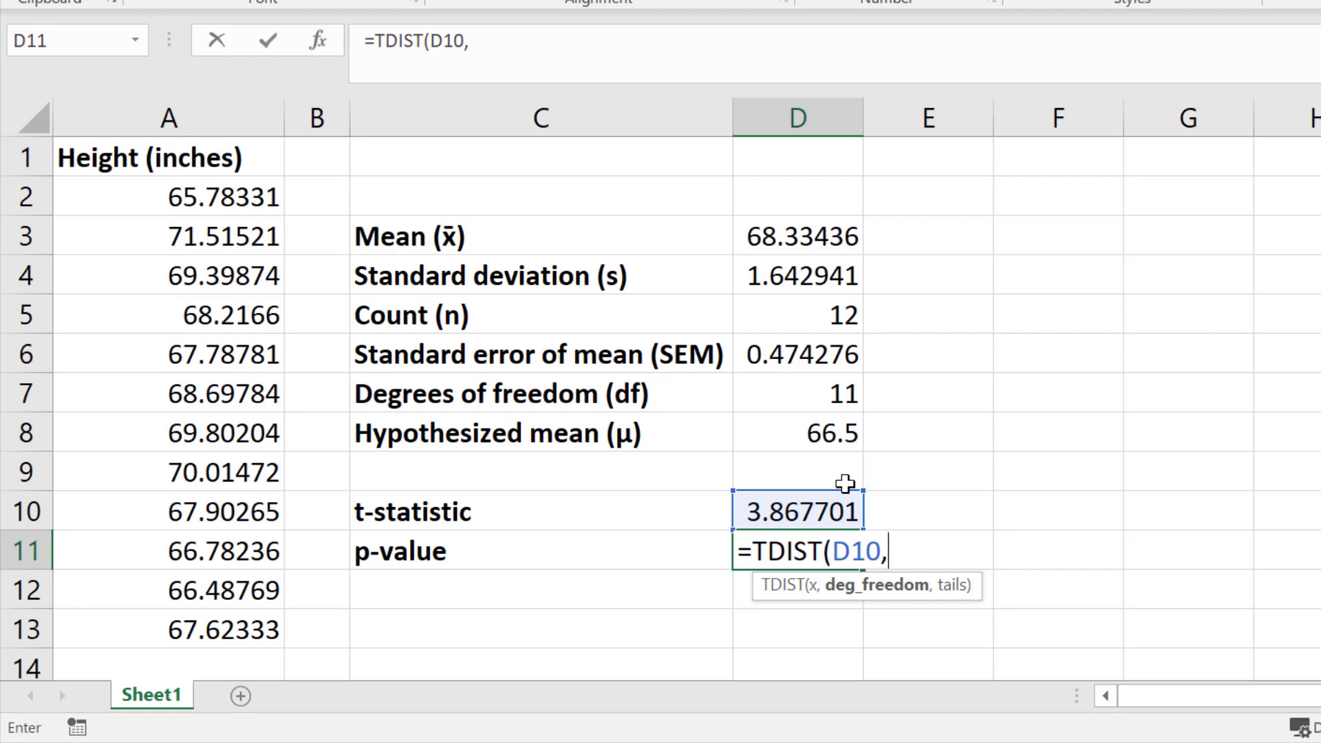
click(828, 395)
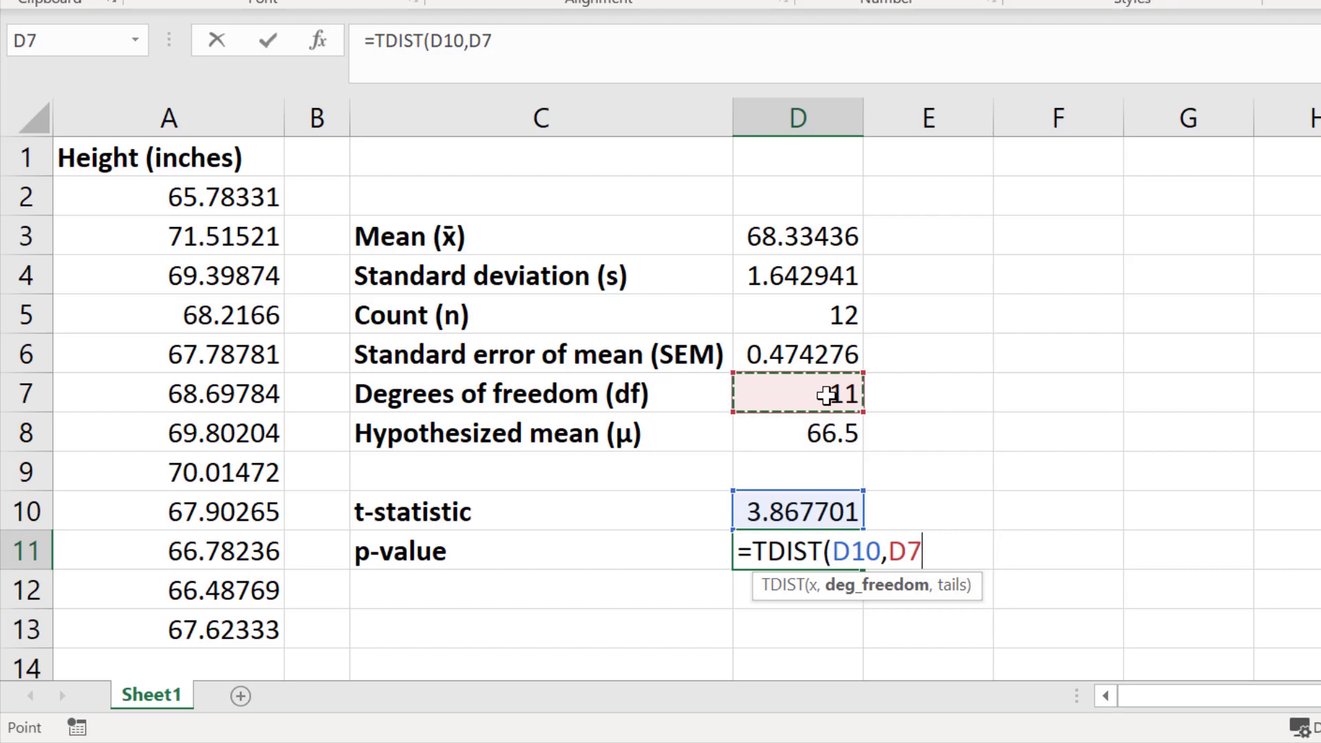
text(,)
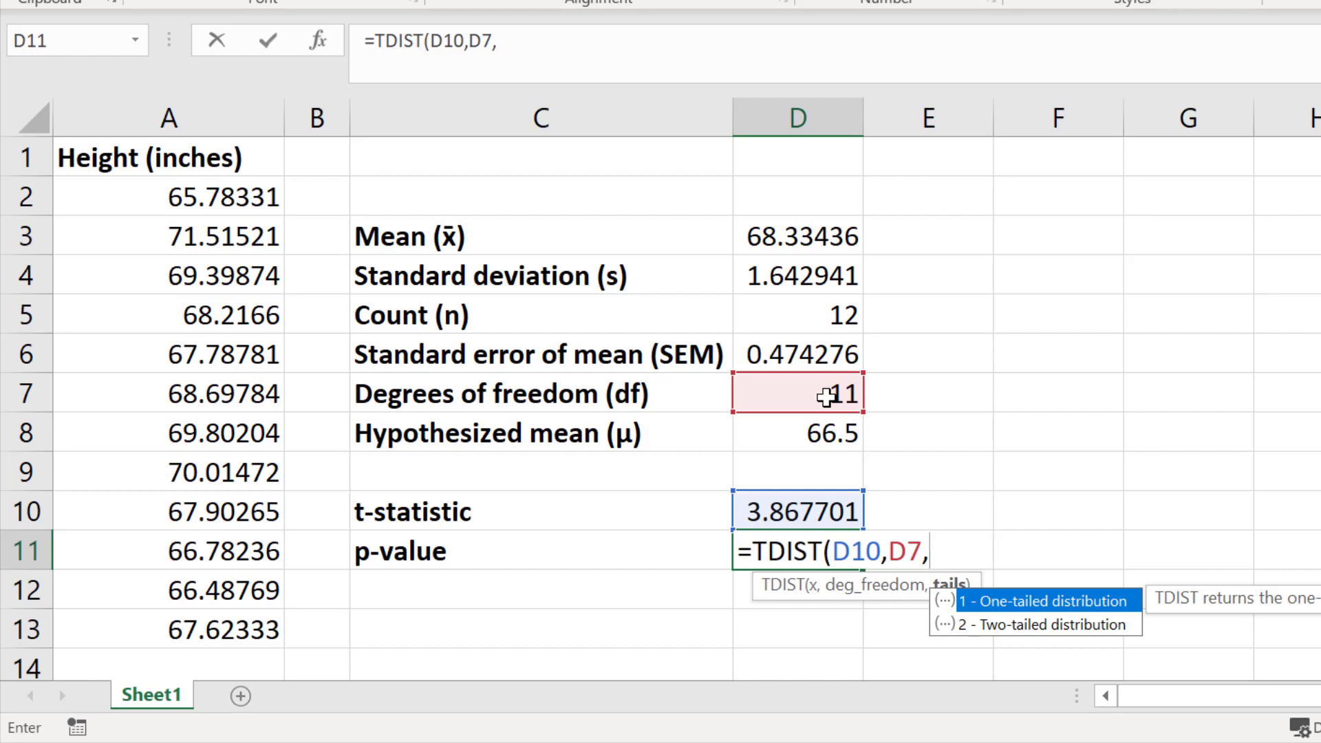
- Finish D11 as =TDIST(D10,D7,2) with two tails, giving a p-value of 0.002618
text(2)
key(BackSpace)
text(1)
key(BackSpace)
text(2))
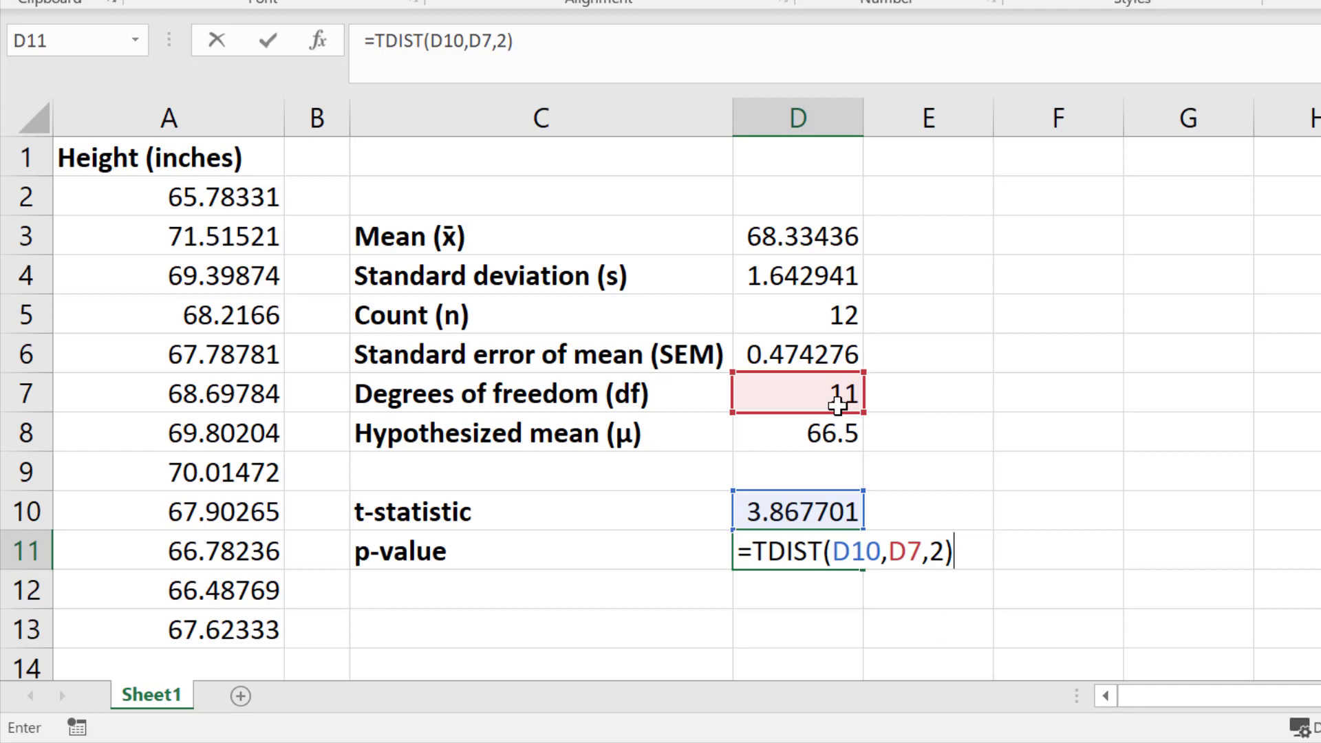
key(Return)
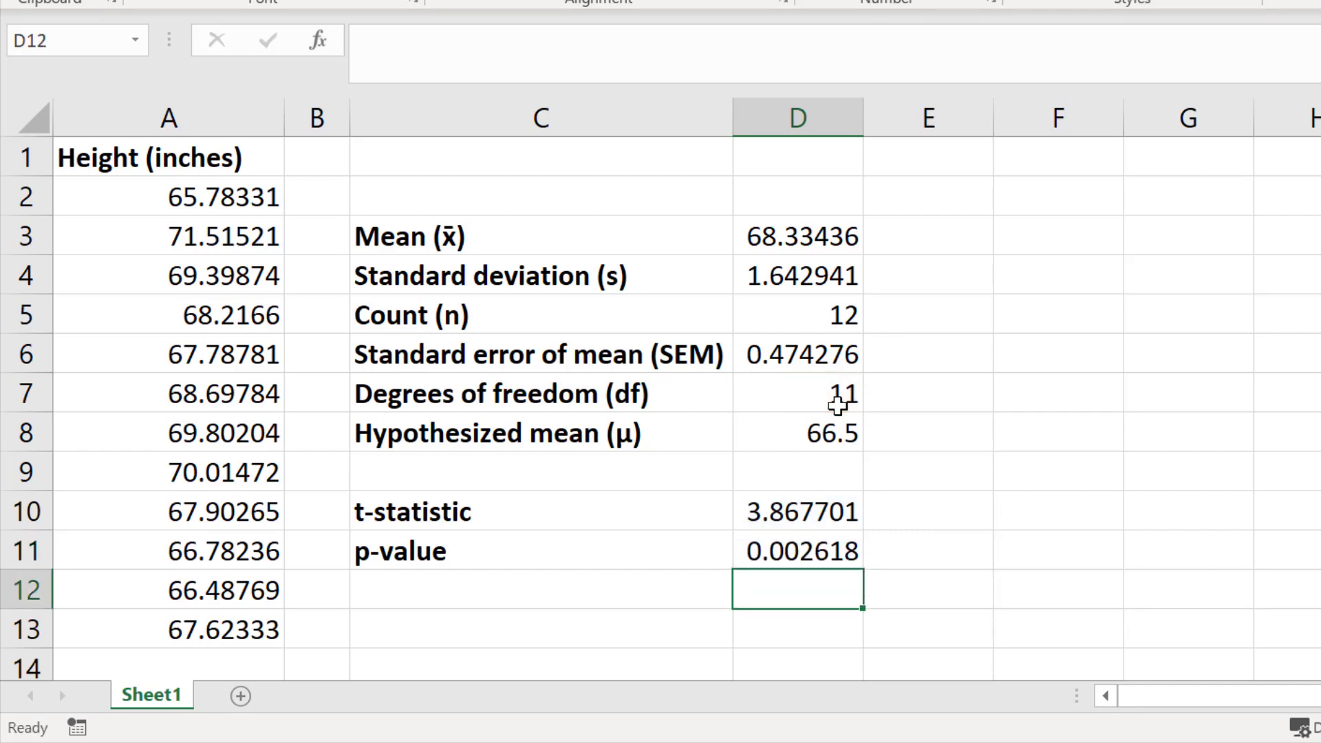
key(Up)
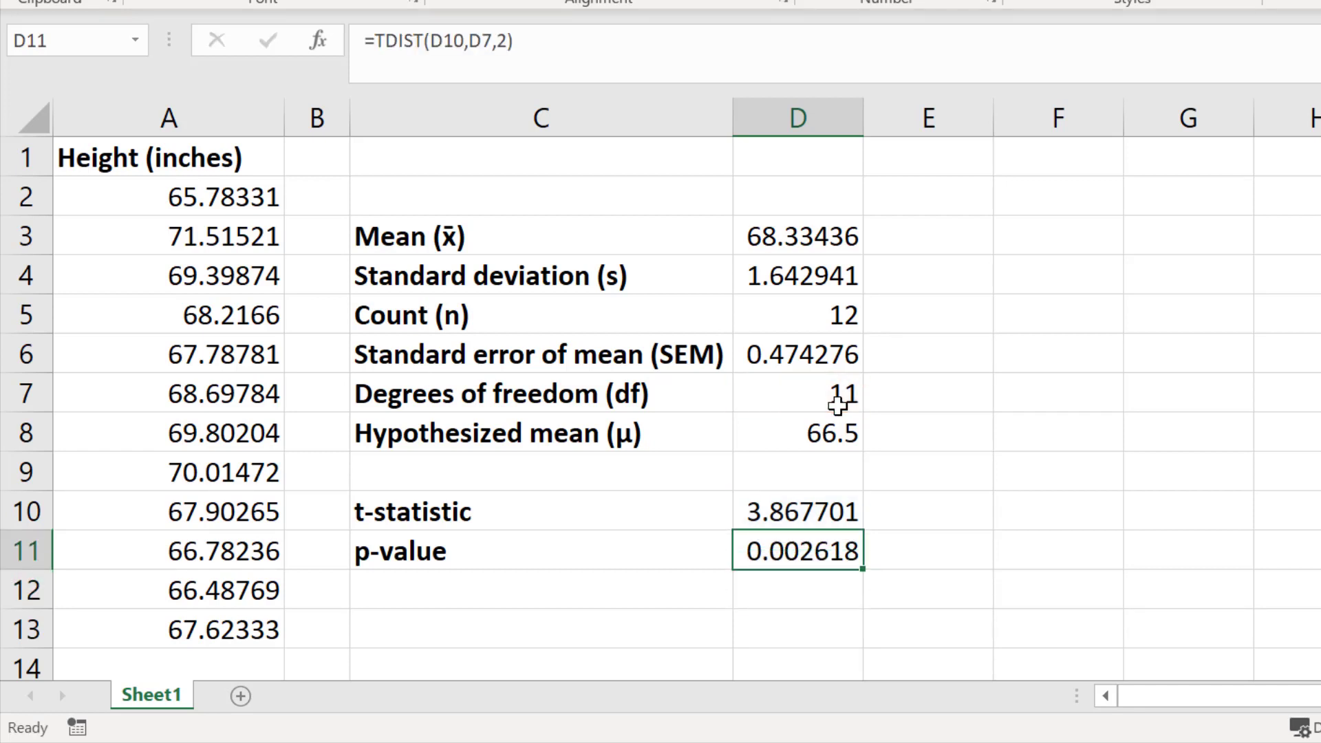